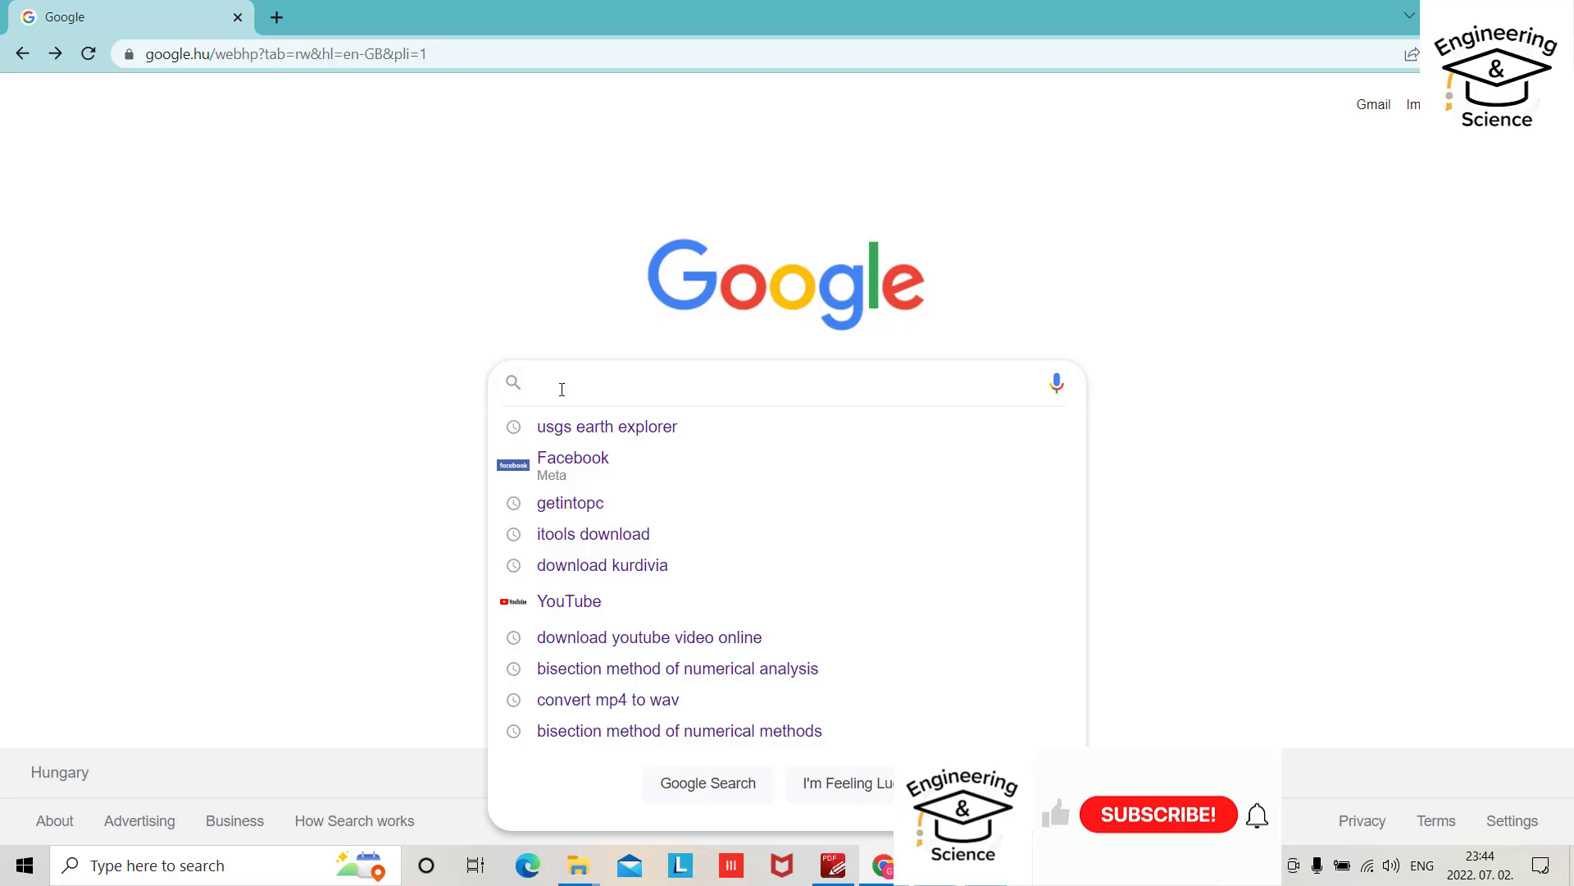
Search Google for 'usgs earth explorer' and open the official EarthExplorer - USGS.gov result.
{"action": "type", "text": "usgs"}
{"action": "left_click", "coordinate": [645, 426]}
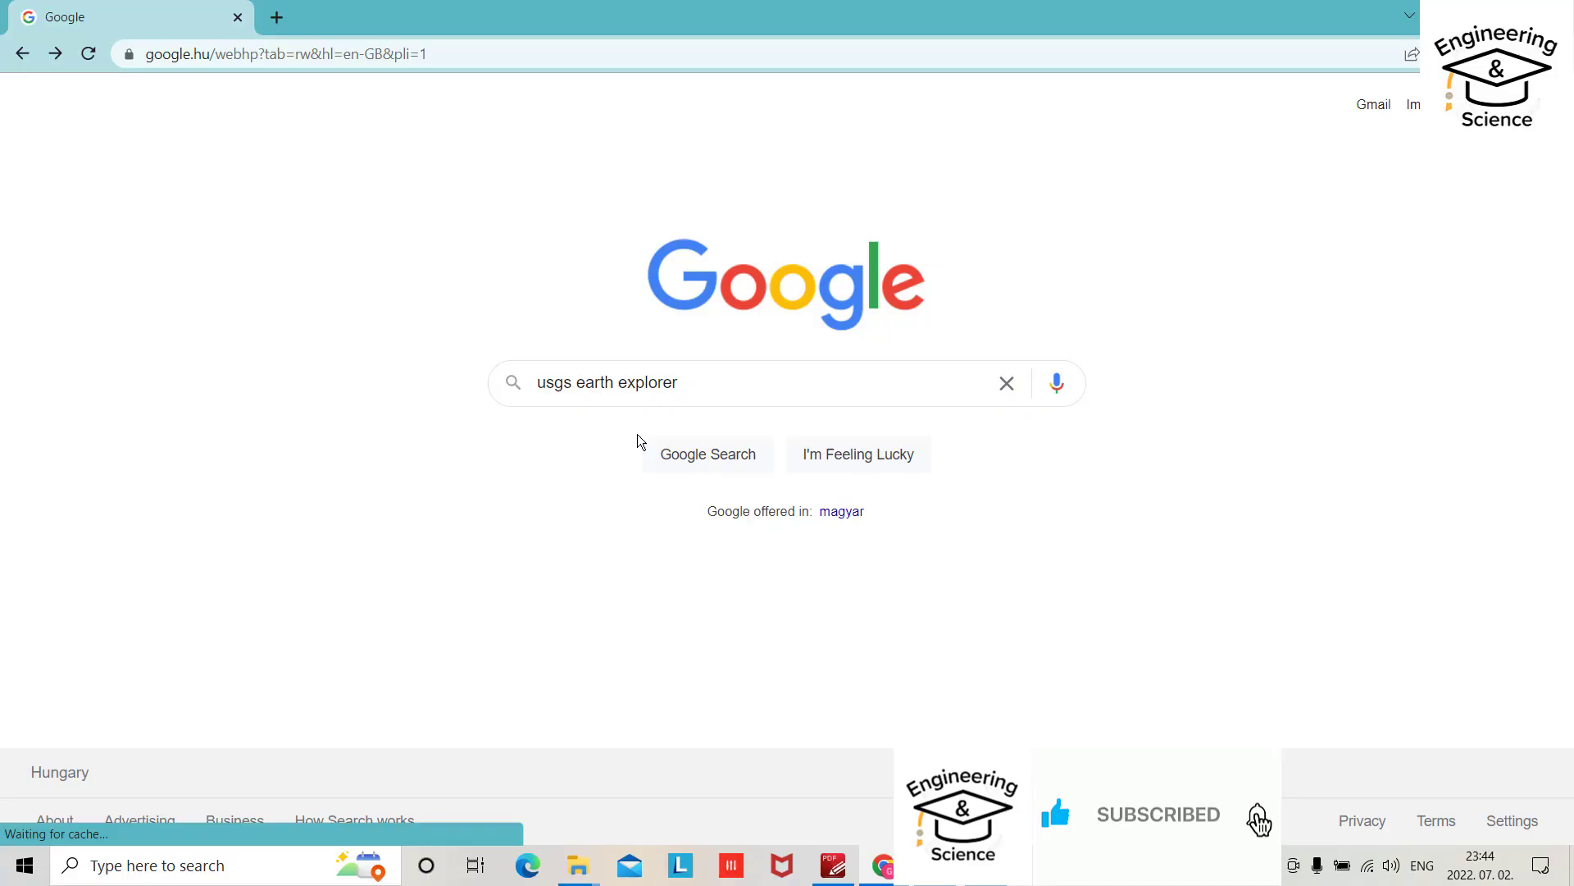
{"action": "left_click", "coordinate": [264, 302]}
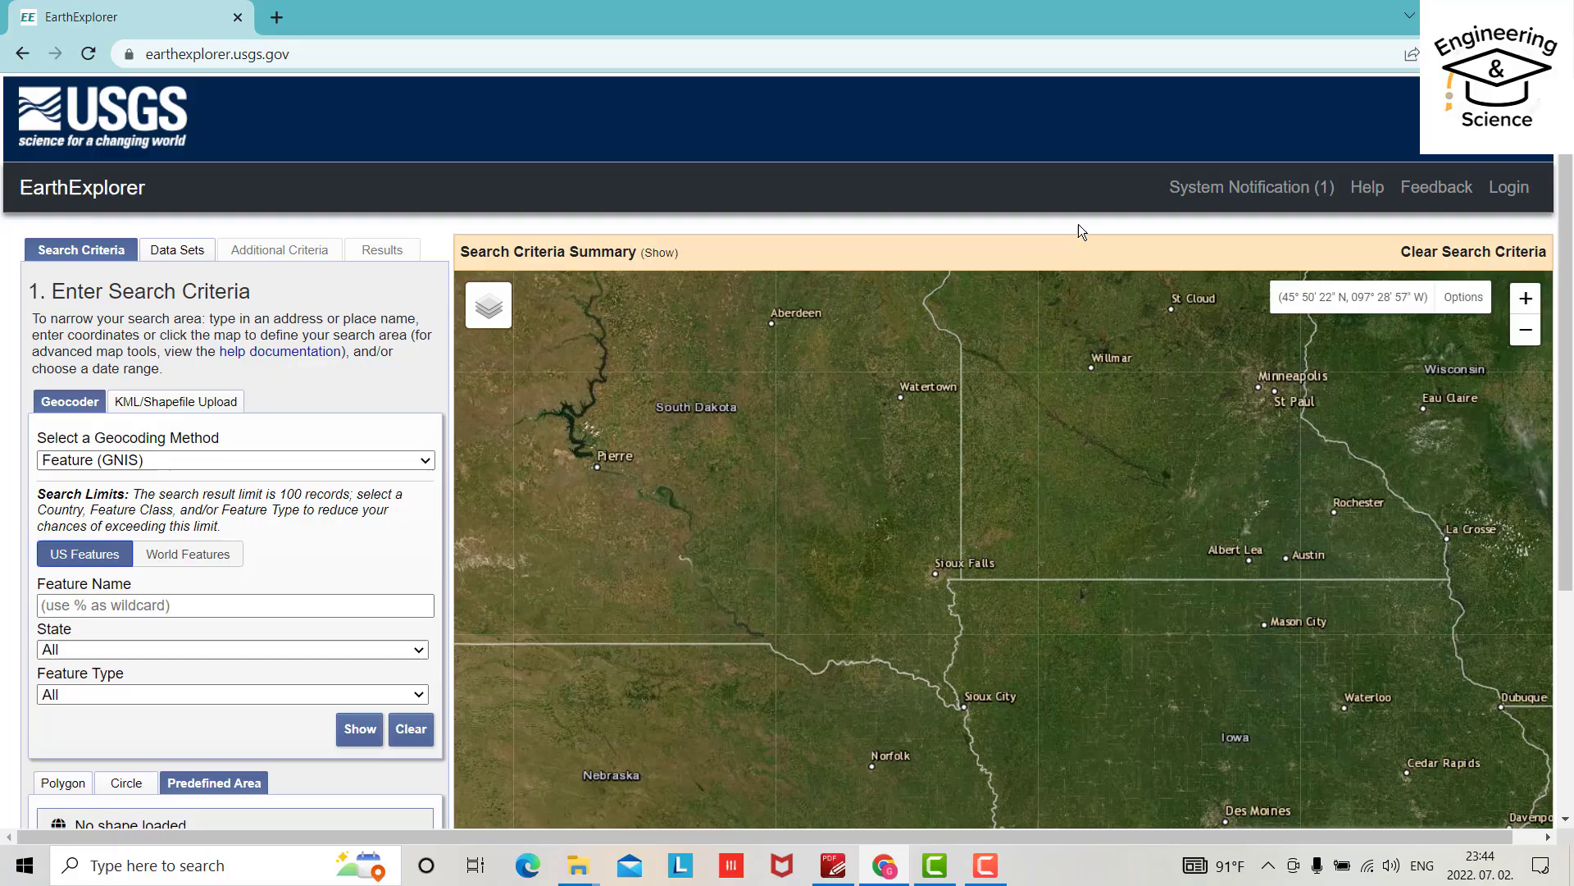
Go to the EROS sign-in page and scroll down to the Create New Account option.
{"action": "left_click", "coordinate": [1527, 197]}
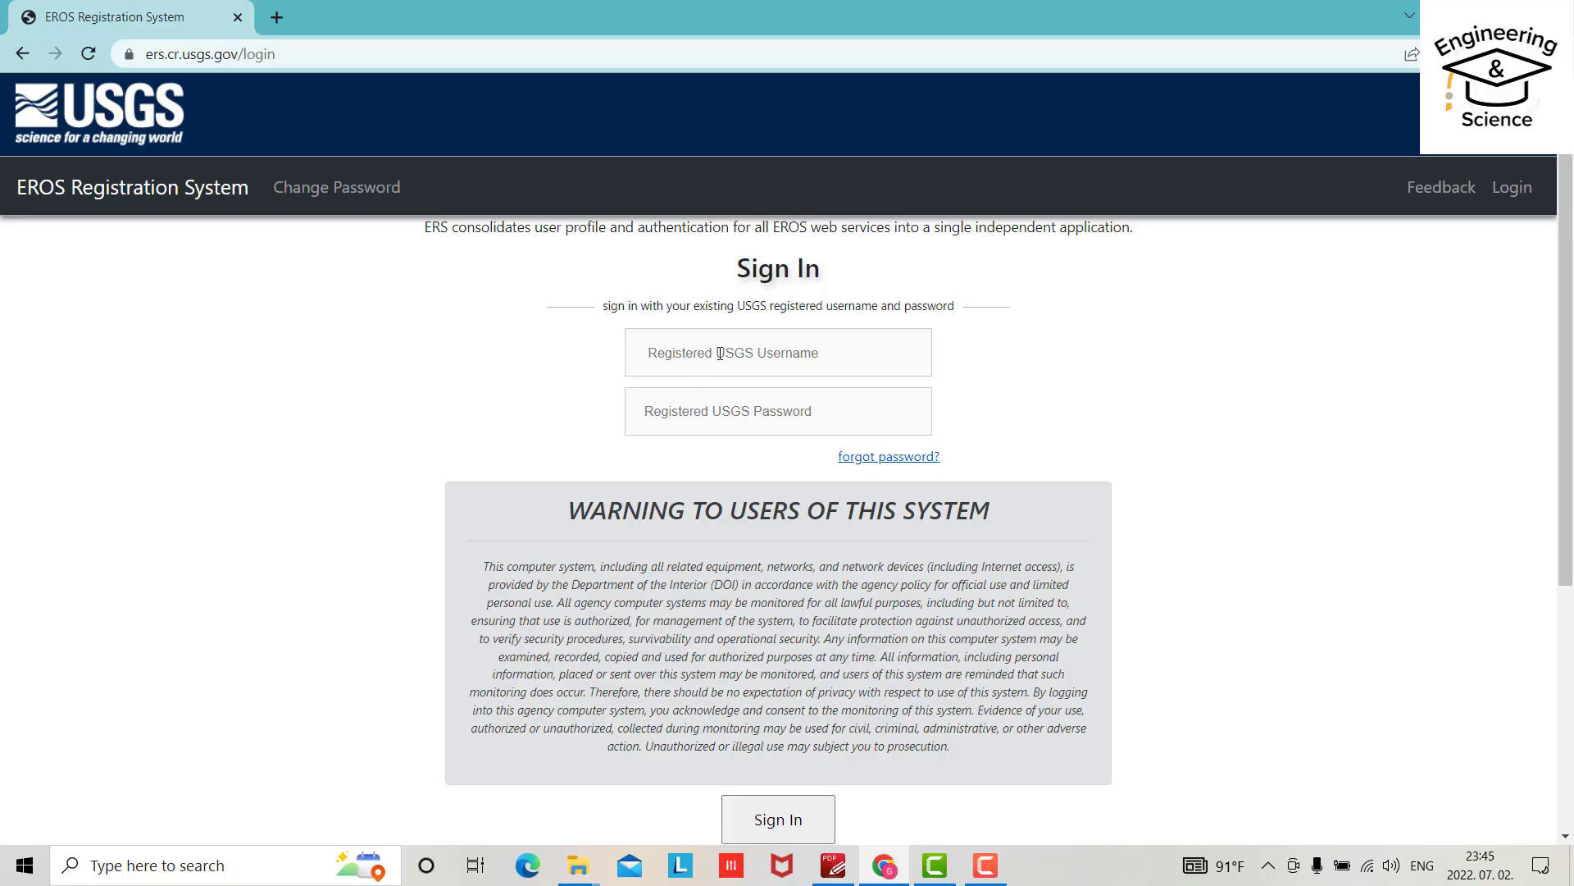
{"action": "scroll", "coordinate": [849, 427], "scroll_direction": "down", "scroll_amount": 4}
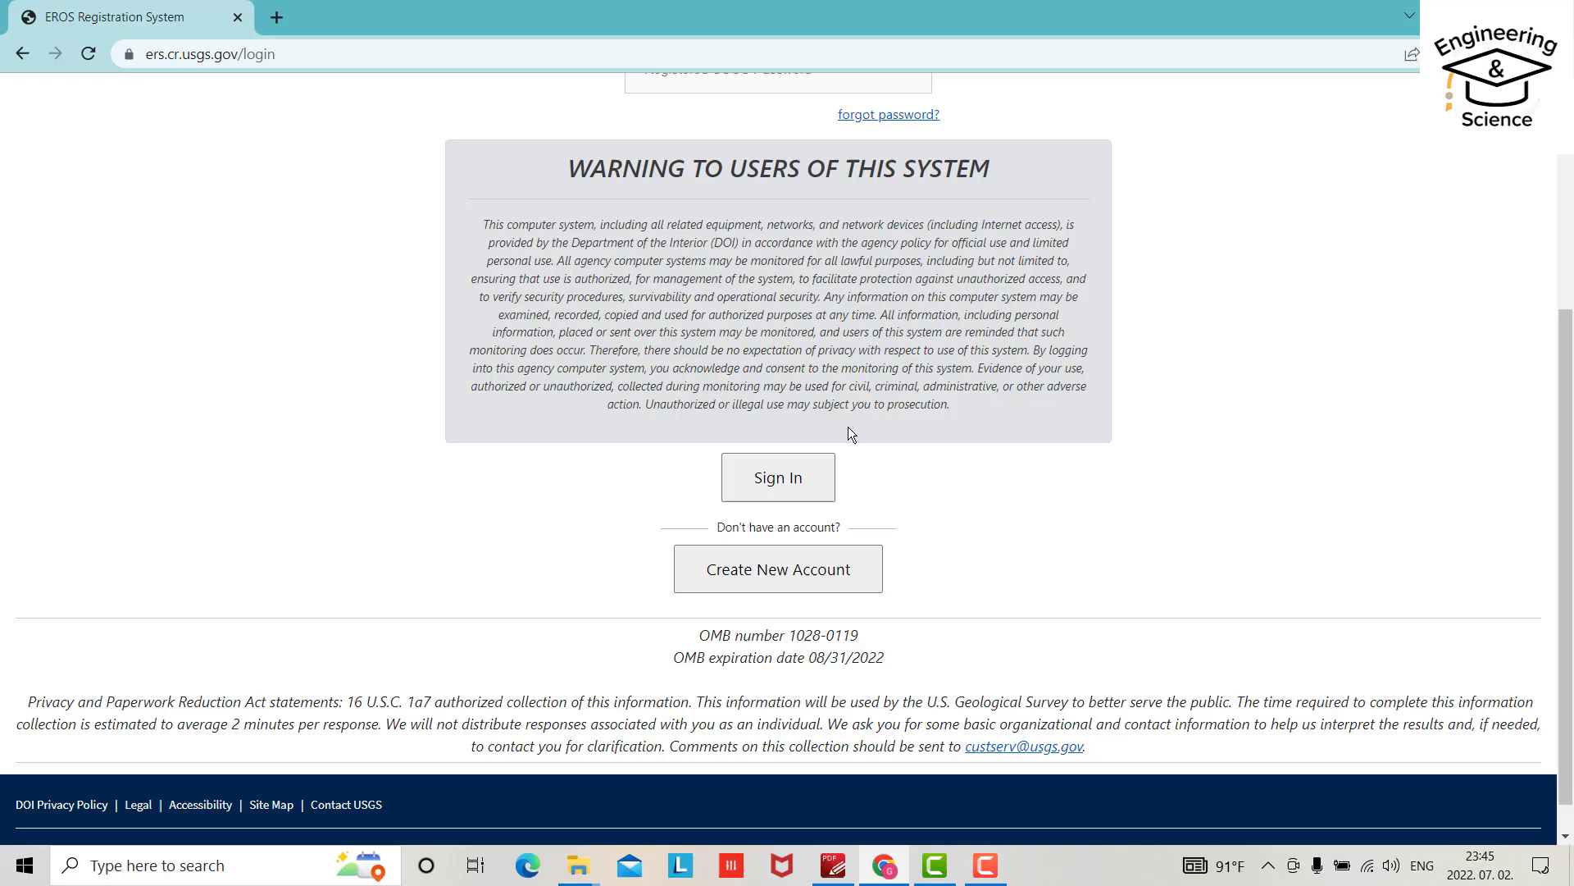
Start a new account with username ENG-School and accept Chrome's suggested strong password.
{"action": "left_click", "coordinate": [780, 577]}
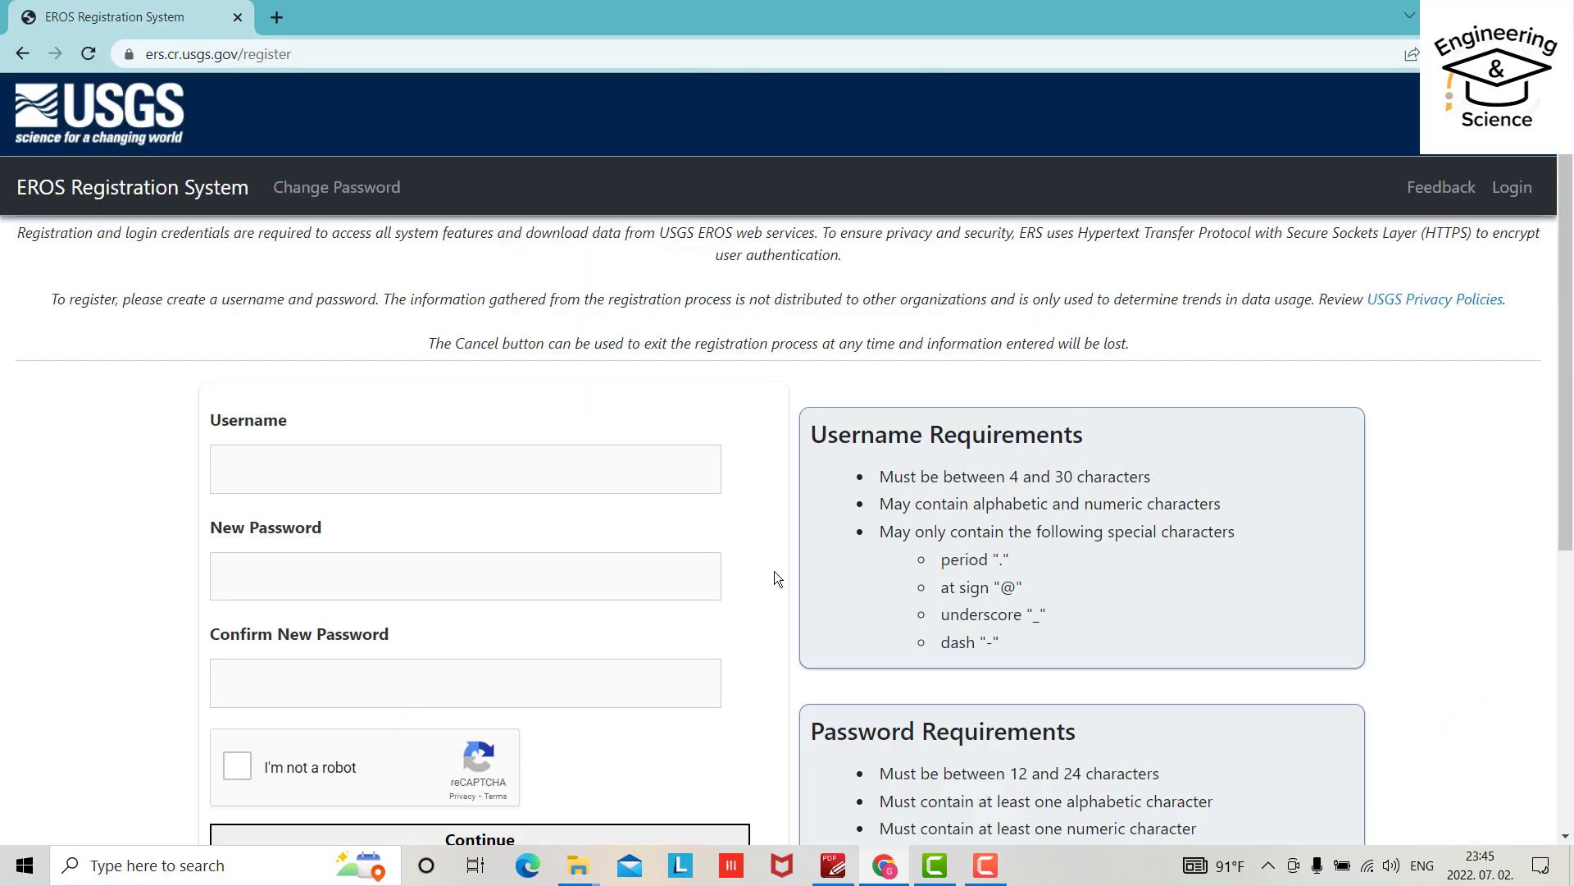
{"action": "left_click", "coordinate": [268, 461]}
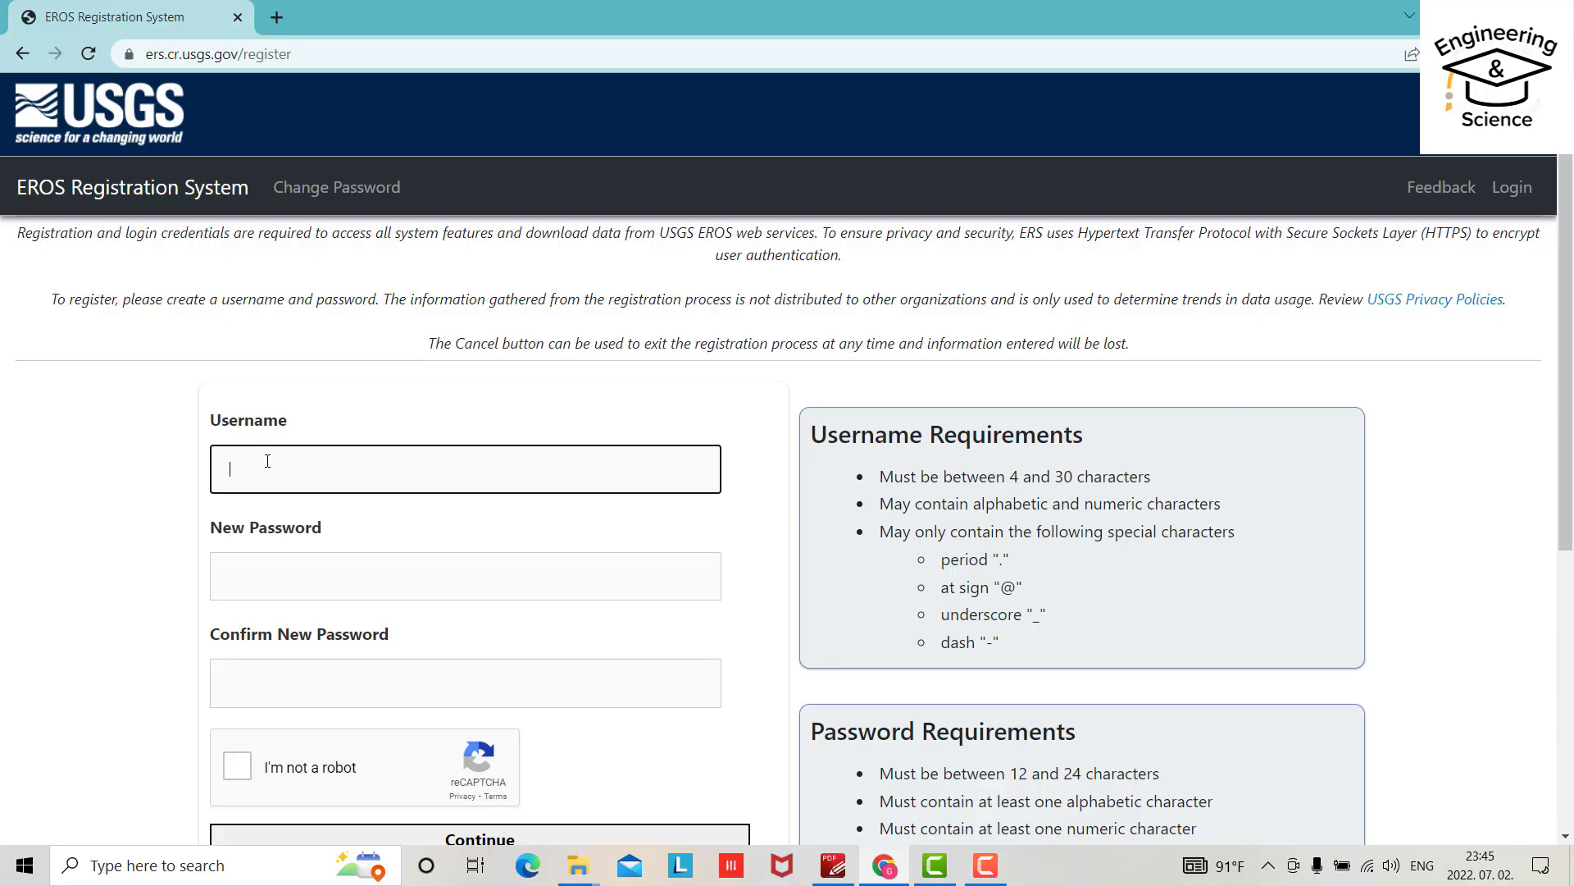
{"action": "type", "text": "ENG-School"}
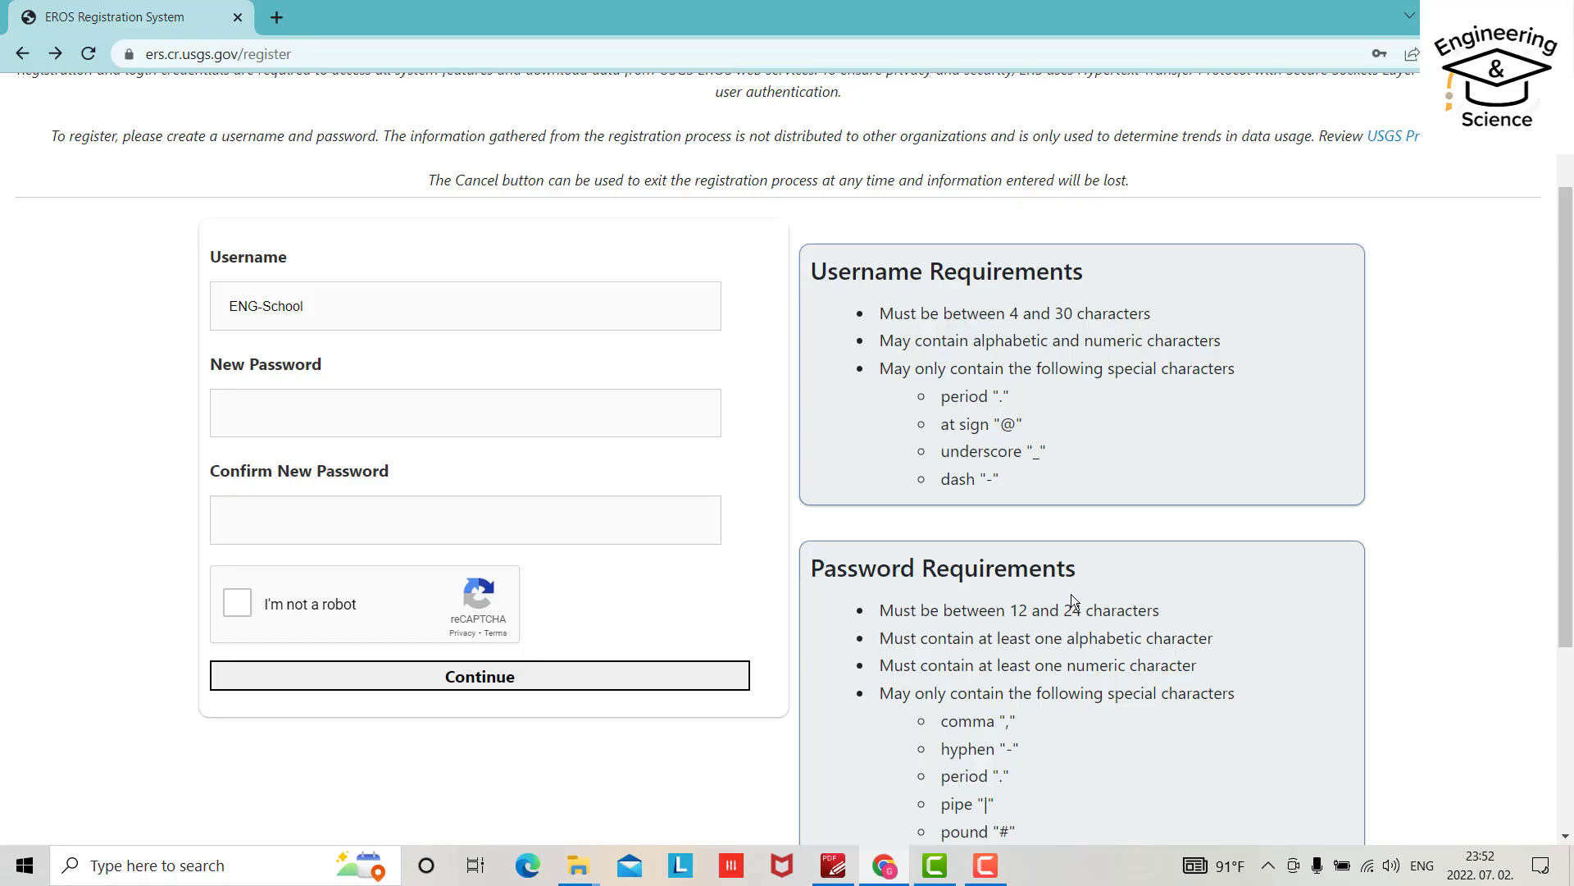
{"action": "scroll", "coordinate": [1075, 593], "scroll_direction": "down", "scroll_amount": 2}
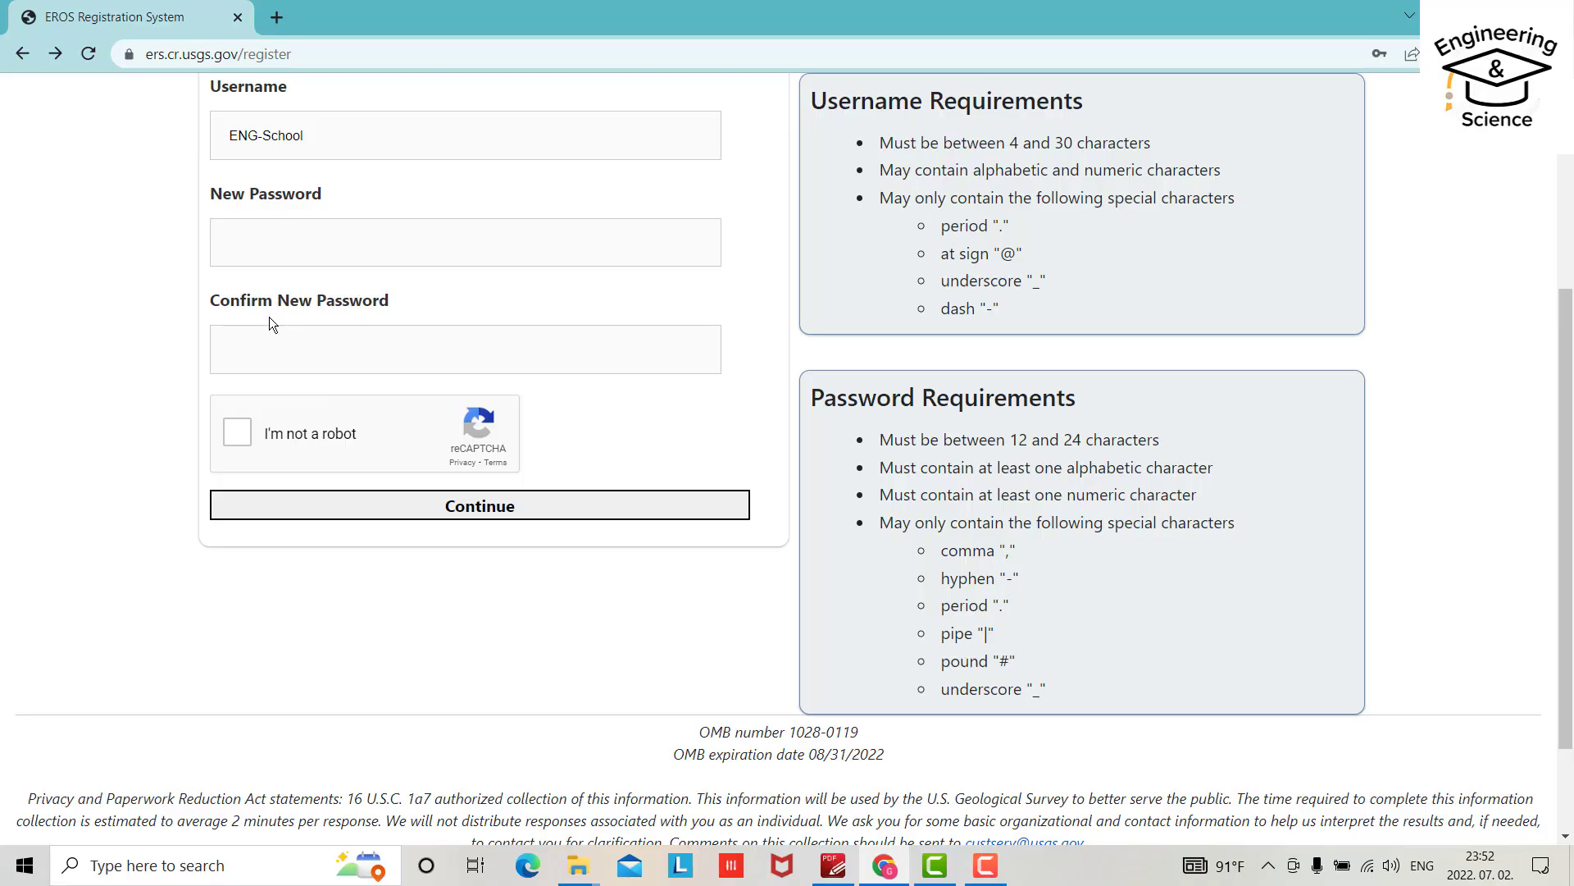
{"action": "left_click", "coordinate": [247, 251]}
{"action": "left_click", "coordinate": [242, 301]}
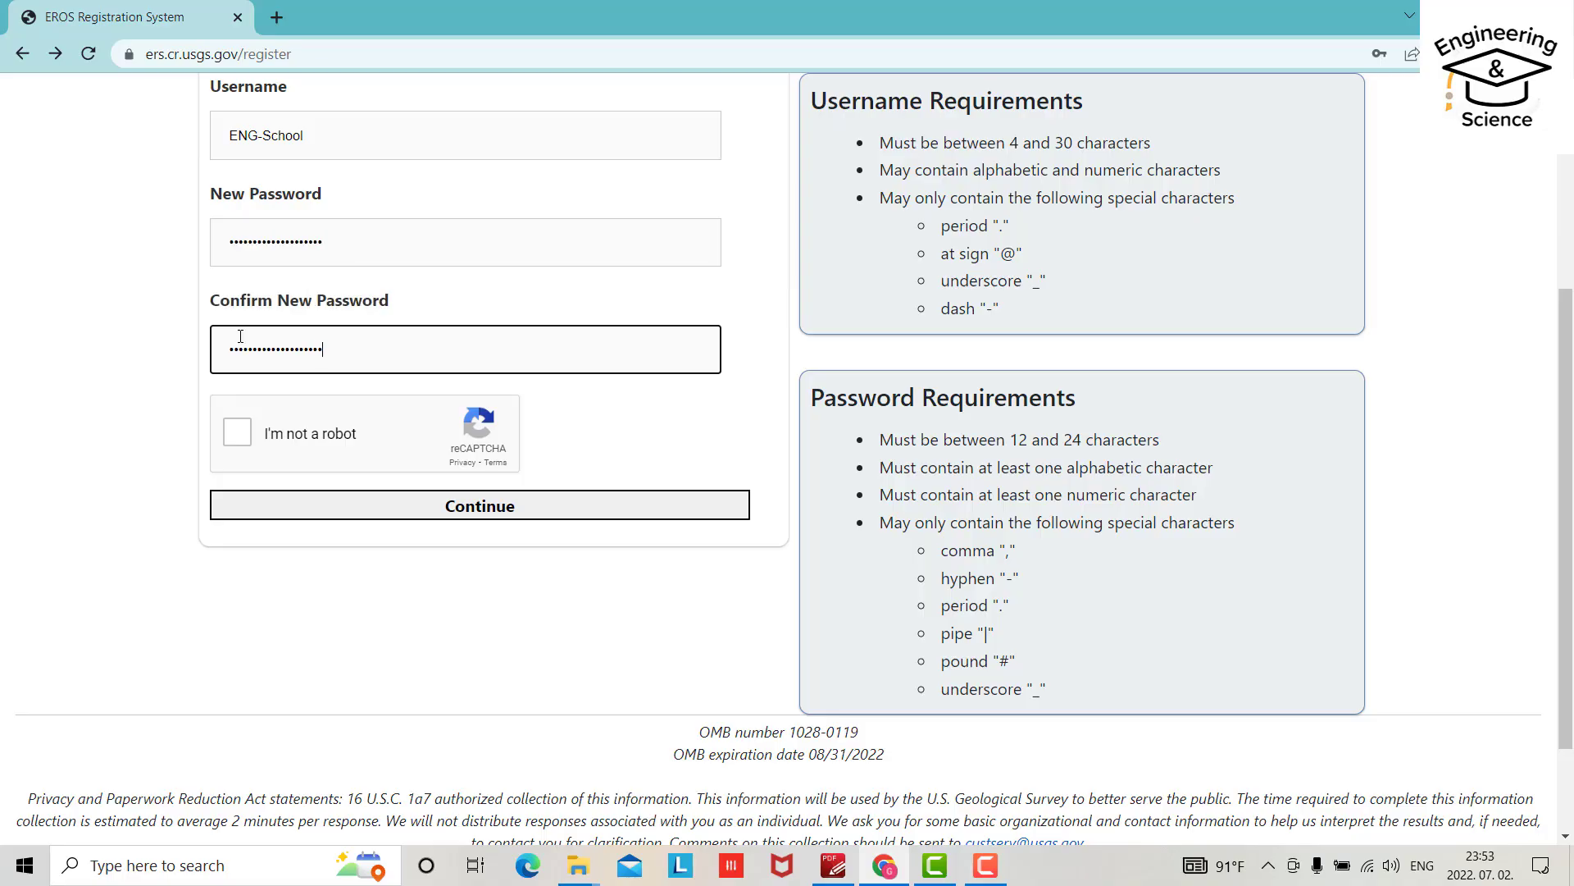
Pass the I'm not a robot check, continue, and save the new password in Chrome.
{"action": "left_click", "coordinate": [237, 432]}
{"action": "left_click", "coordinate": [476, 506]}
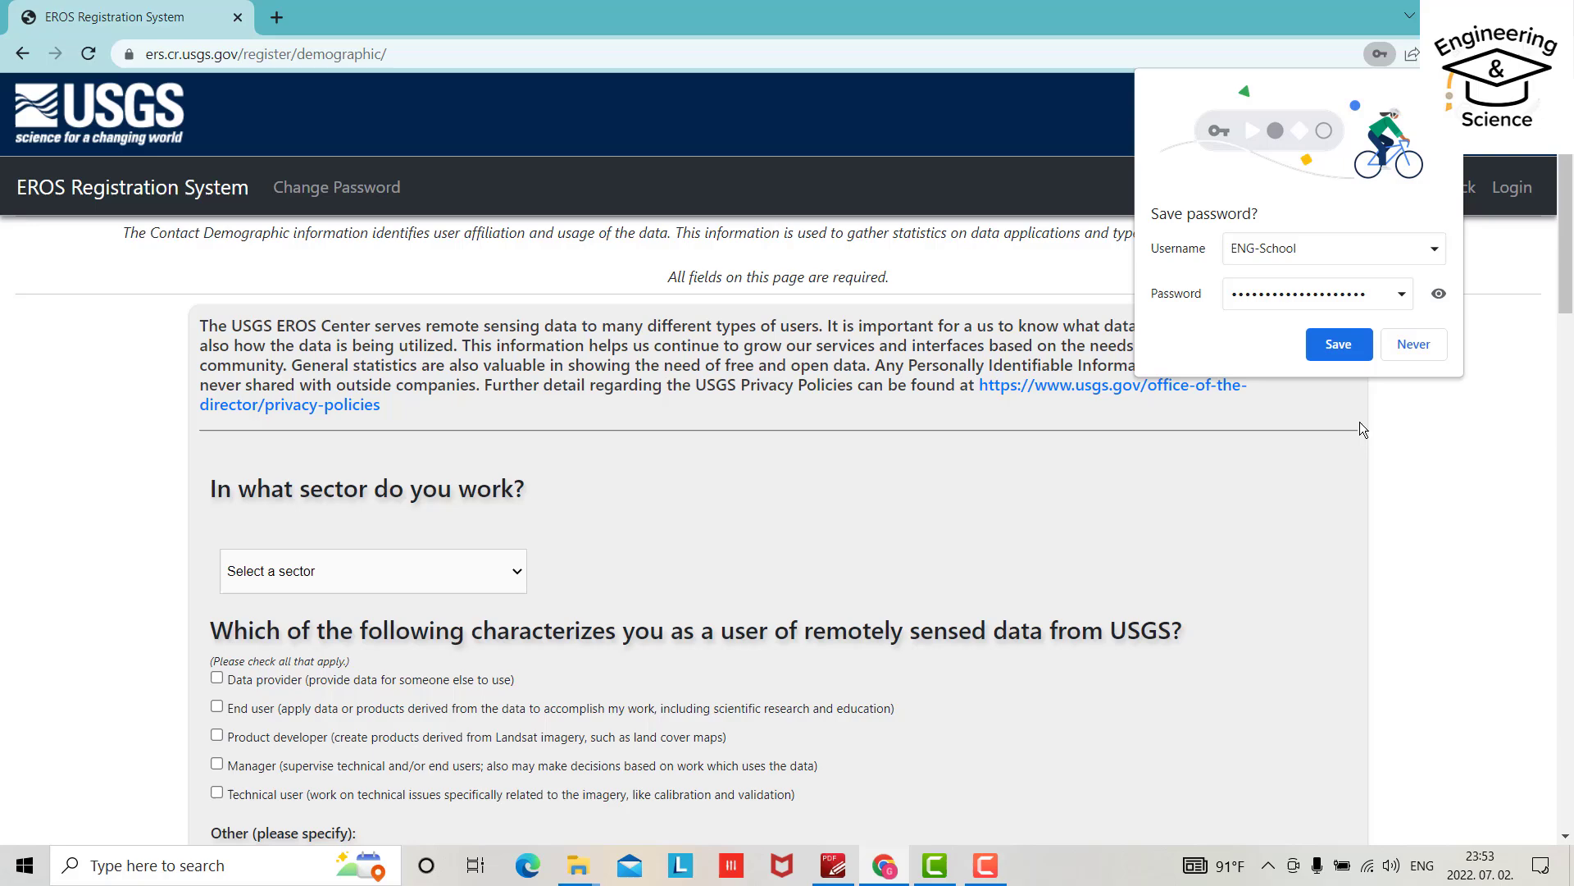
{"action": "left_click", "coordinate": [1338, 346]}
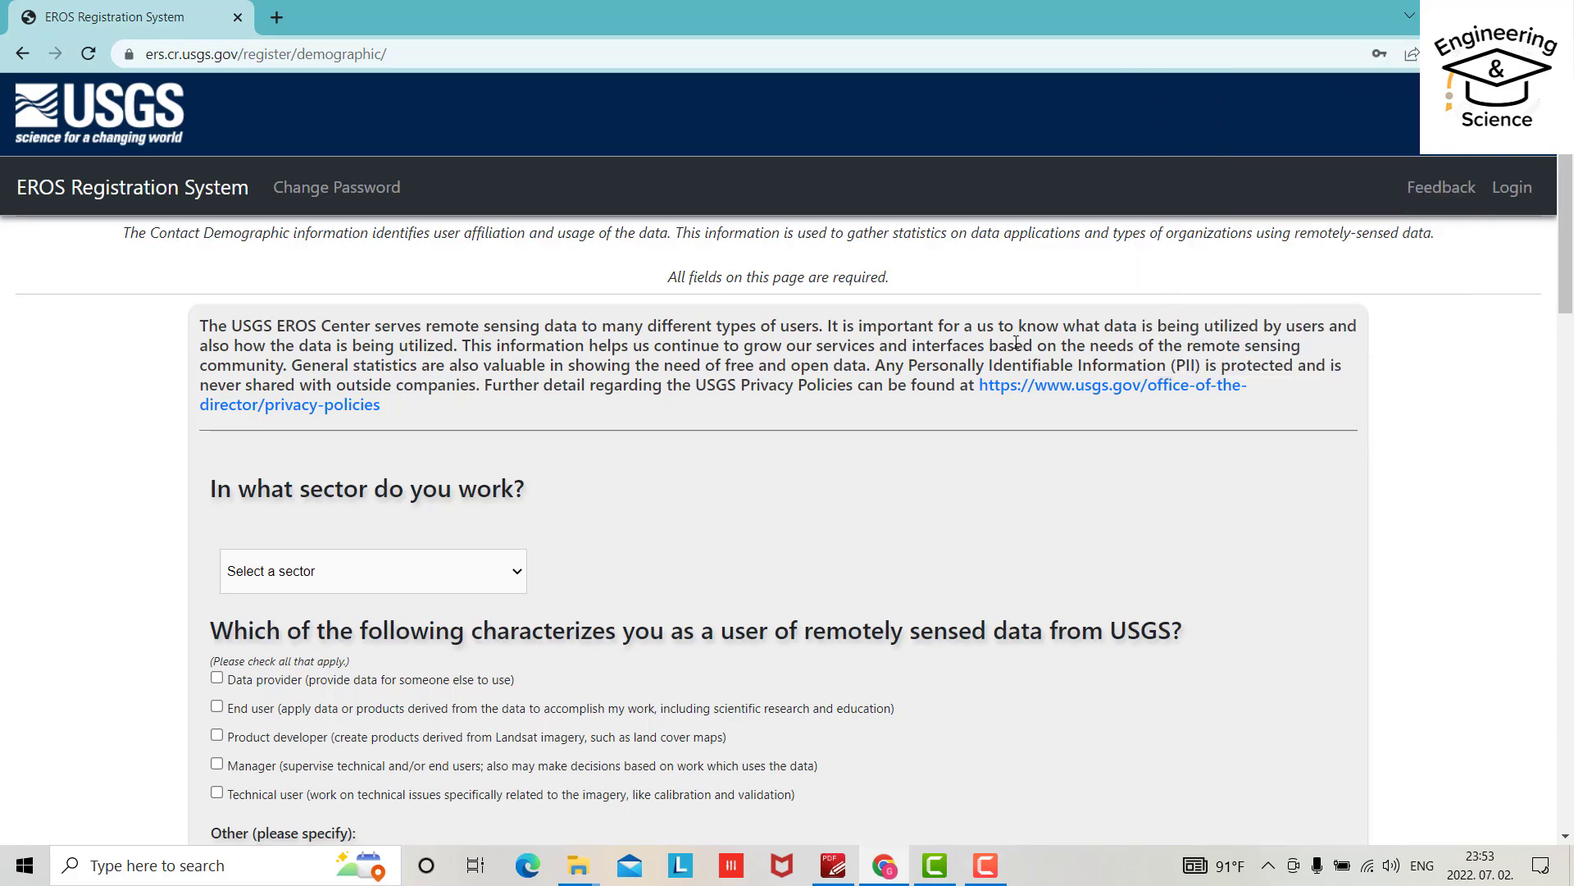
Choose Academic Institution as sector, Data provider as role, and Education: K-12 as primary usage.
{"action": "left_click", "coordinate": [518, 571]}
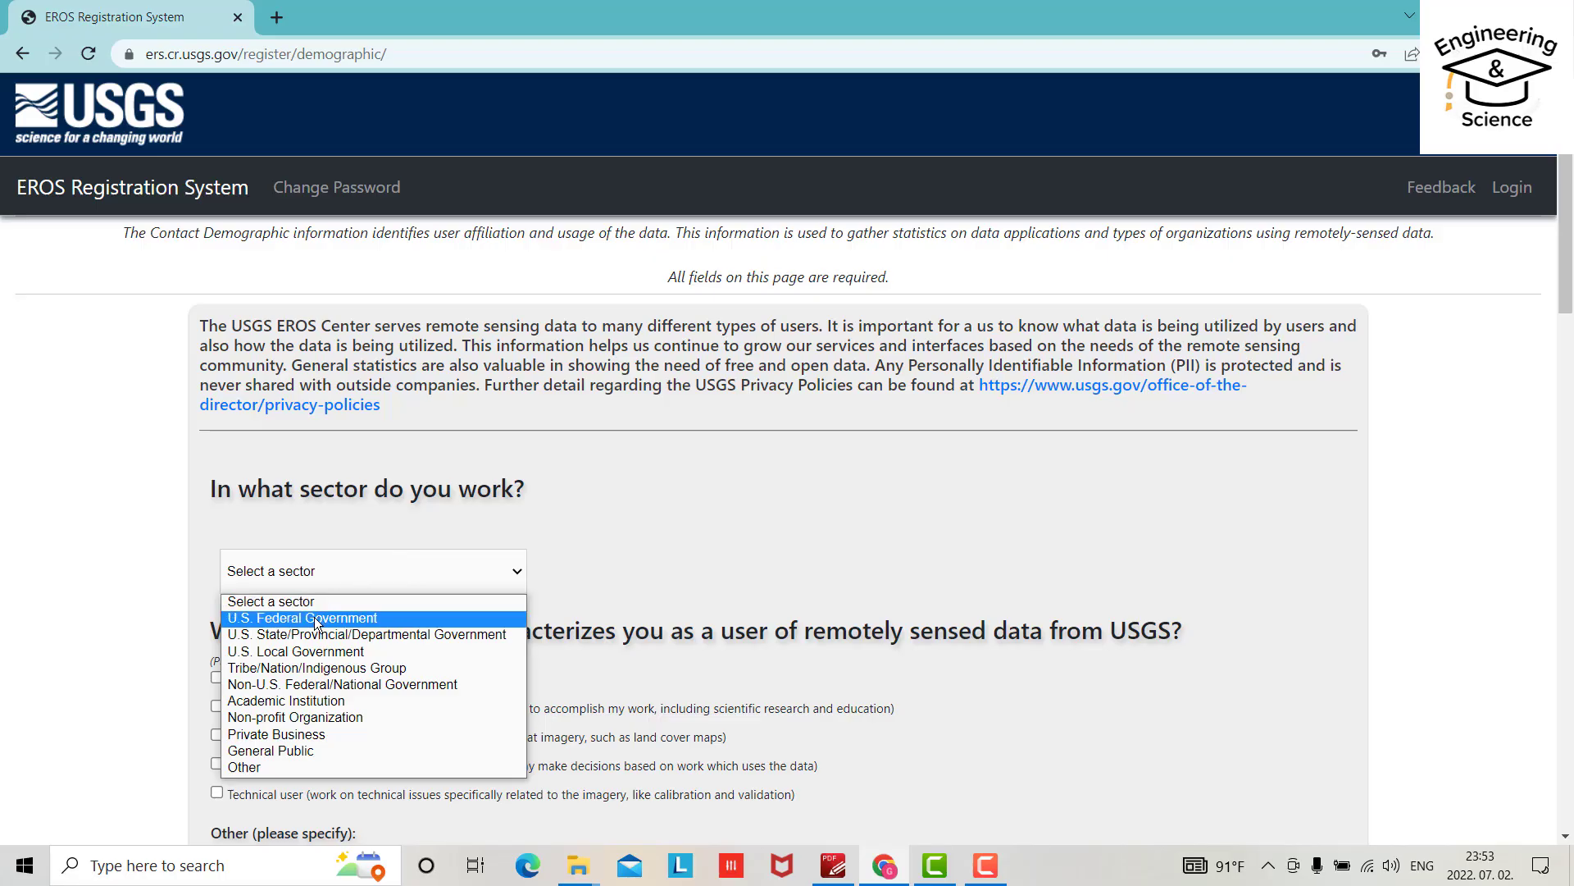
{"action": "left_click", "coordinate": [320, 701]}
{"action": "scroll", "coordinate": [444, 496], "scroll_direction": "down", "scroll_amount": 4}
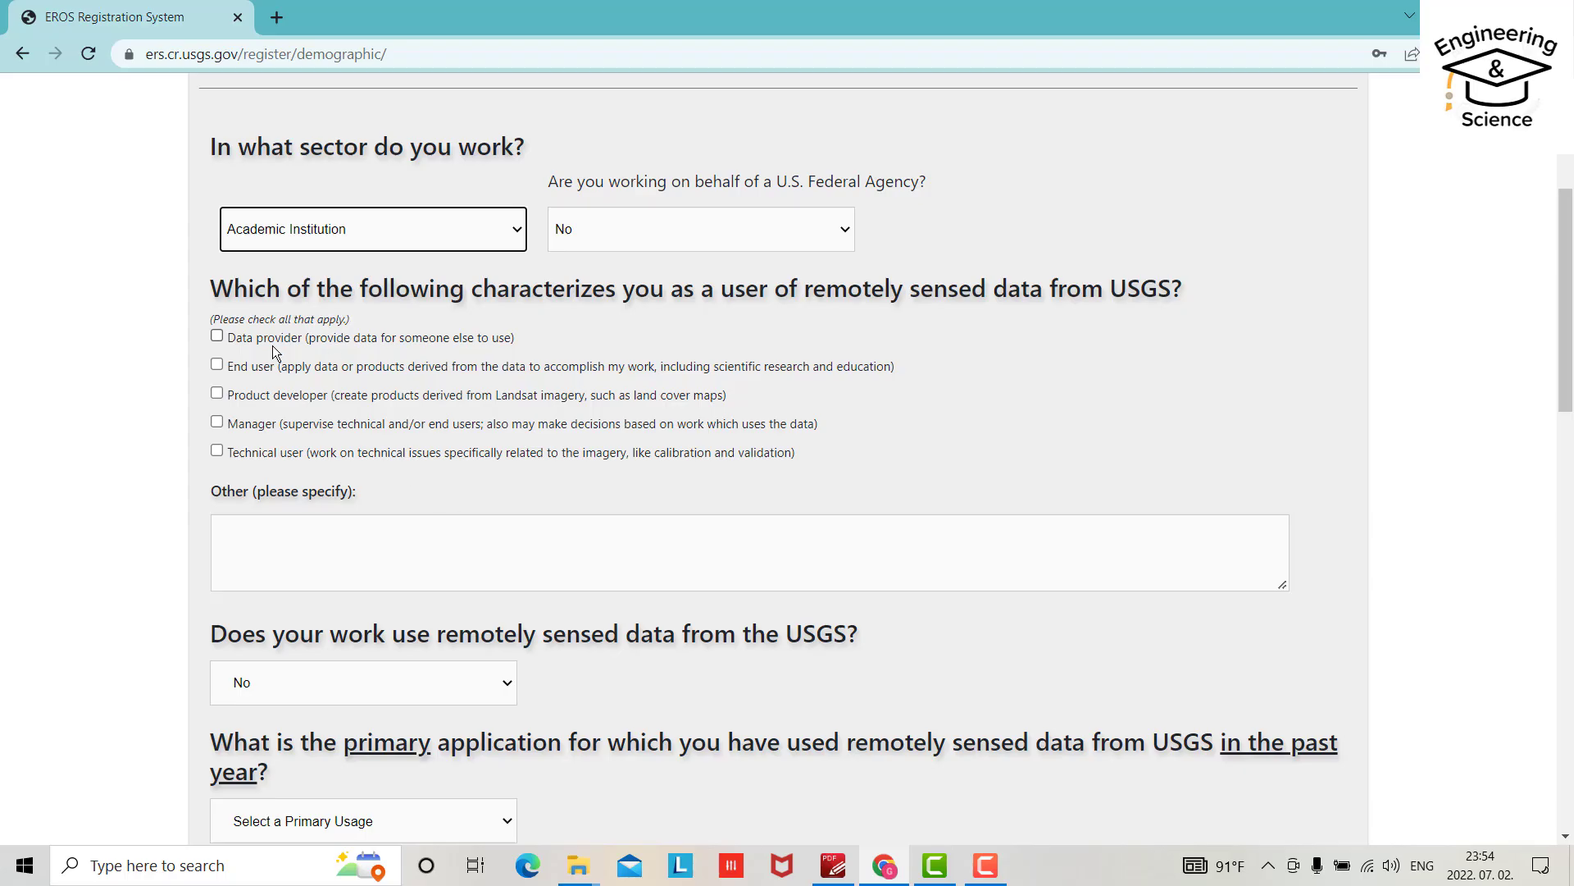
{"action": "left_click", "coordinate": [217, 335]}
{"action": "scroll", "coordinate": [371, 415], "scroll_direction": "down", "scroll_amount": 1}
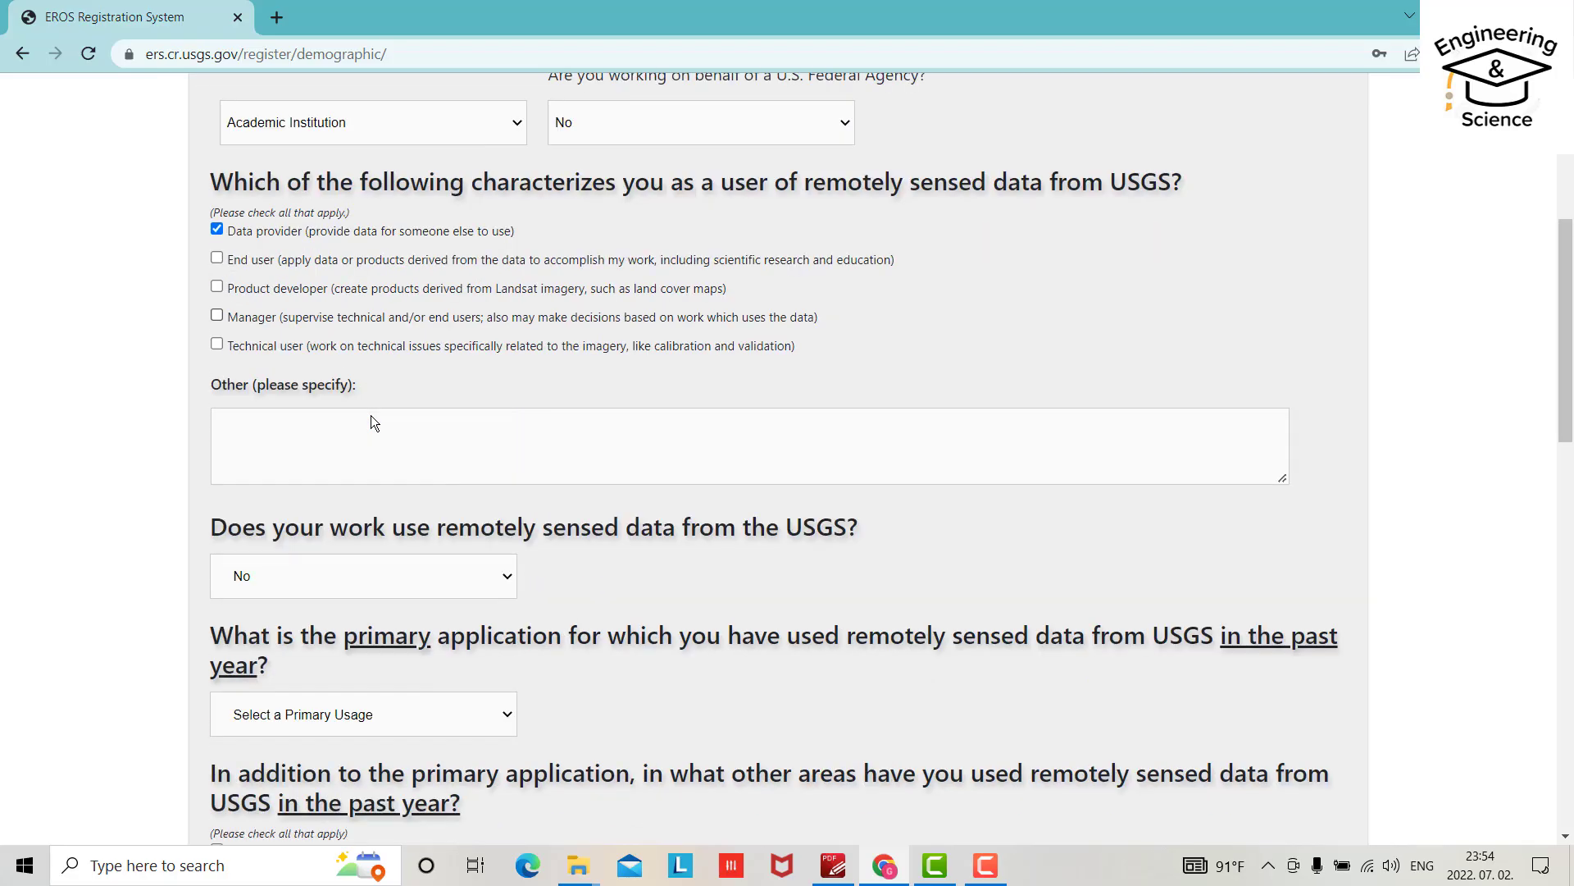
{"action": "scroll", "coordinate": [371, 415], "scroll_direction": "down", "scroll_amount": 1}
{"action": "scroll", "coordinate": [313, 445], "scroll_direction": "down", "scroll_amount": 2}
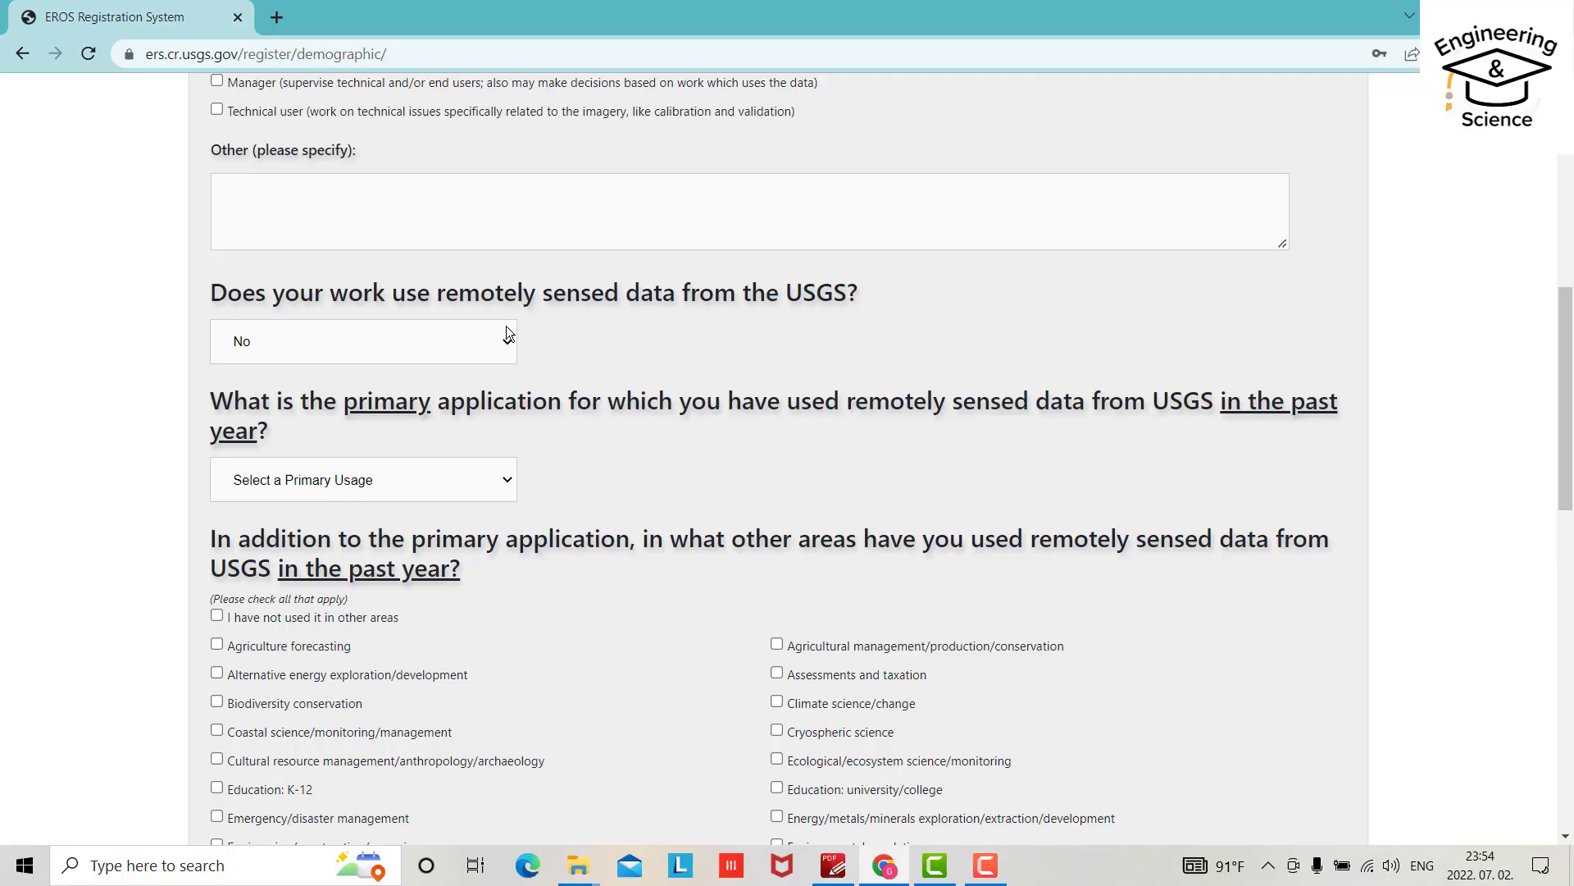
{"action": "left_click", "coordinate": [504, 478]}
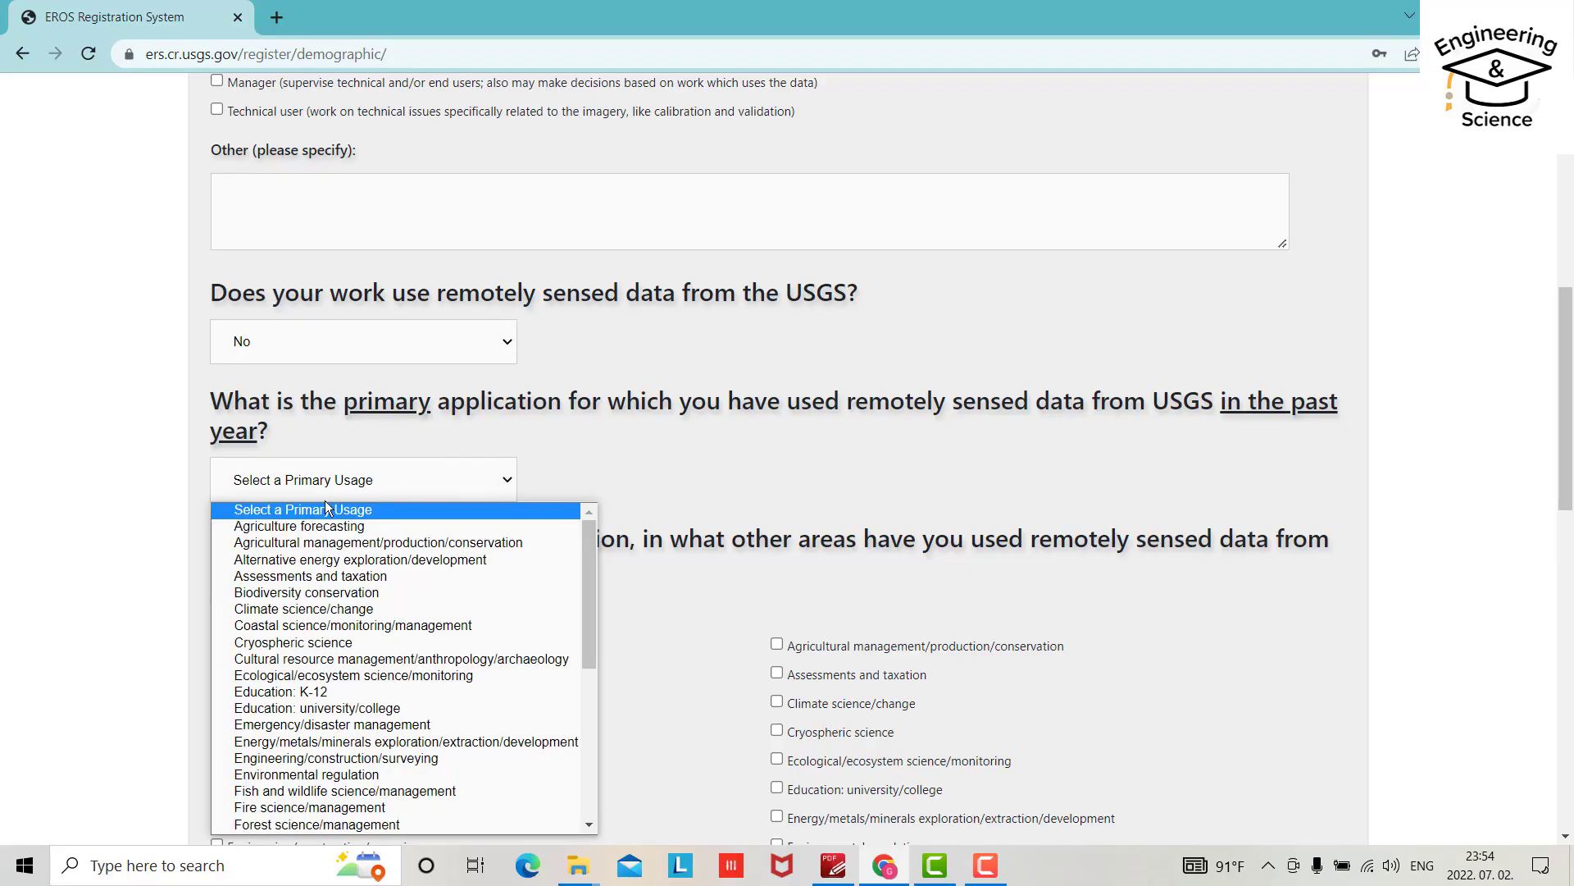
{"action": "left_click", "coordinate": [358, 697]}
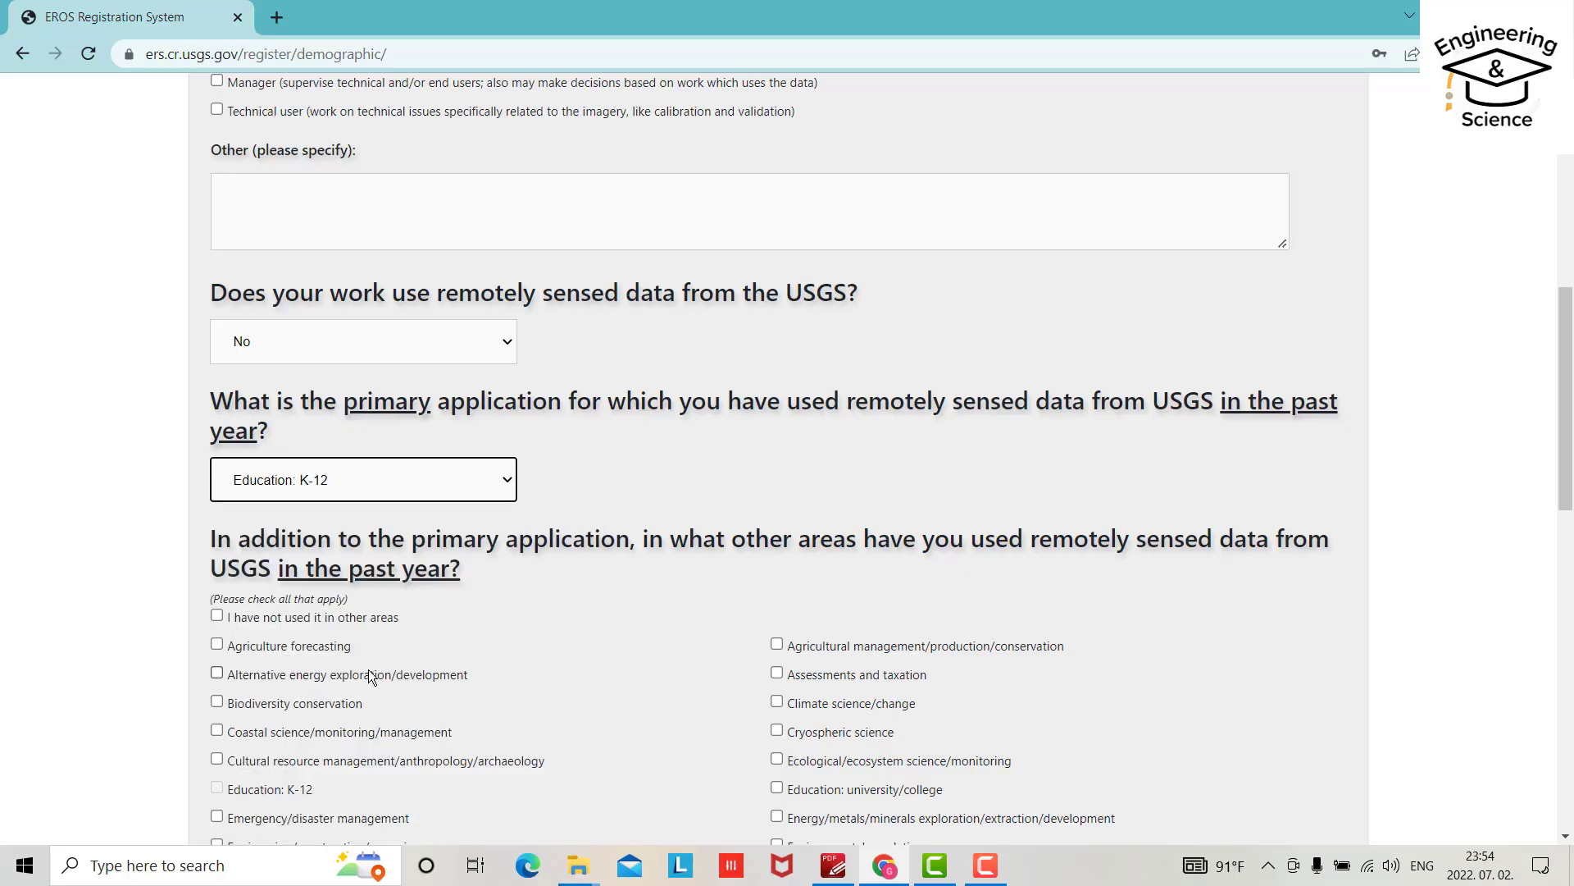
Mark no use in other areas, None of the data distributed, and free access Very Important.
{"action": "scroll", "coordinate": [423, 480], "scroll_direction": "down", "scroll_amount": 2}
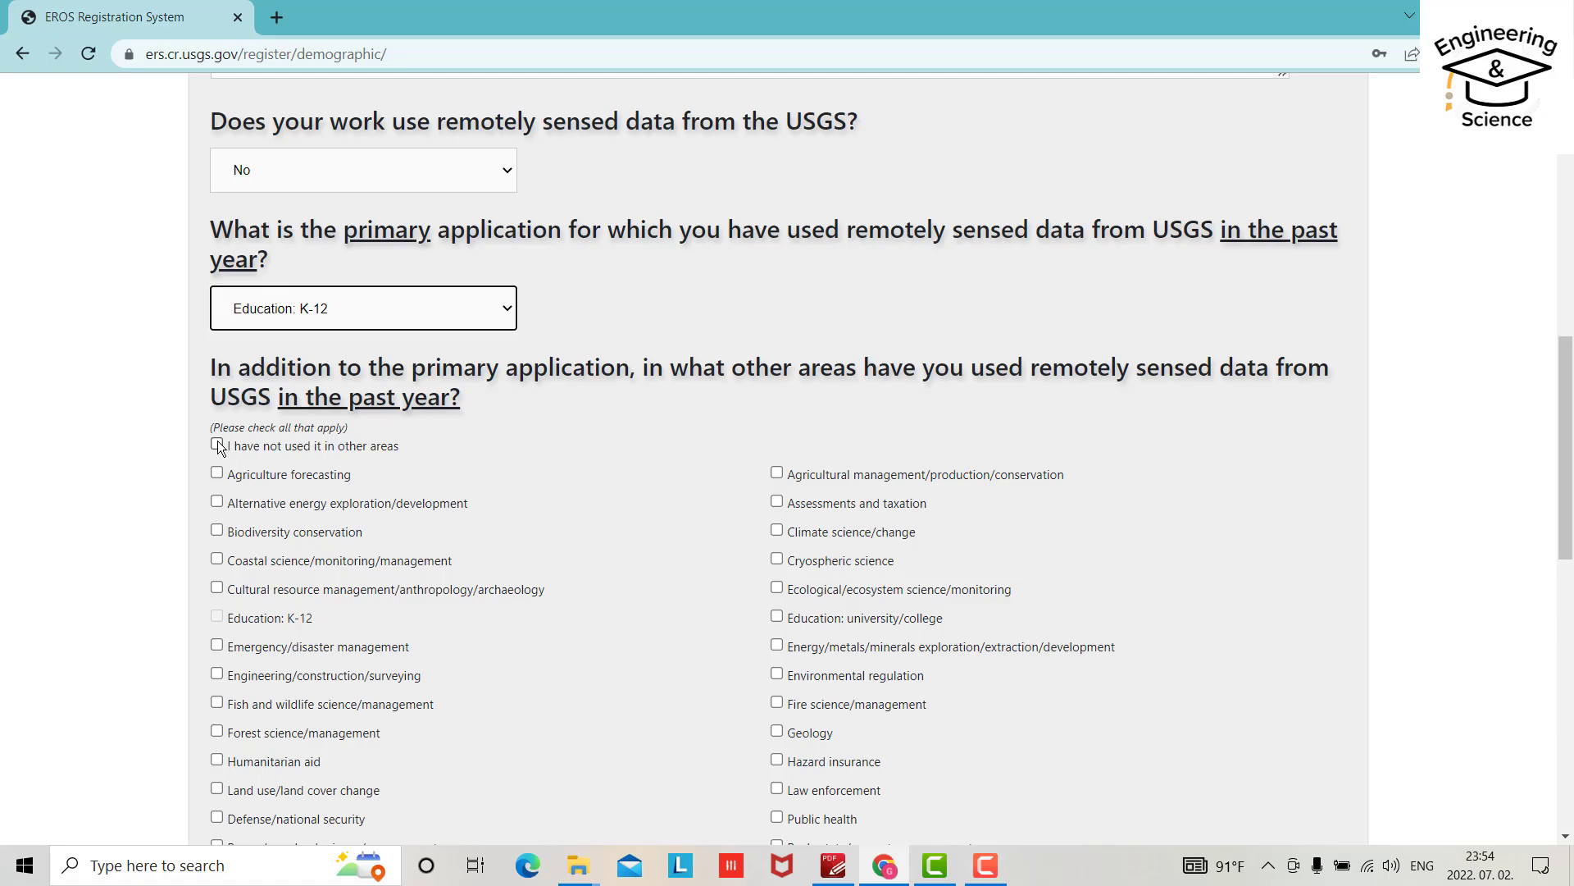
{"action": "left_click", "coordinate": [311, 446]}
{"action": "scroll", "coordinate": [405, 444], "scroll_direction": "down", "scroll_amount": 7}
{"action": "scroll", "coordinate": [405, 444], "scroll_direction": "down", "scroll_amount": 2}
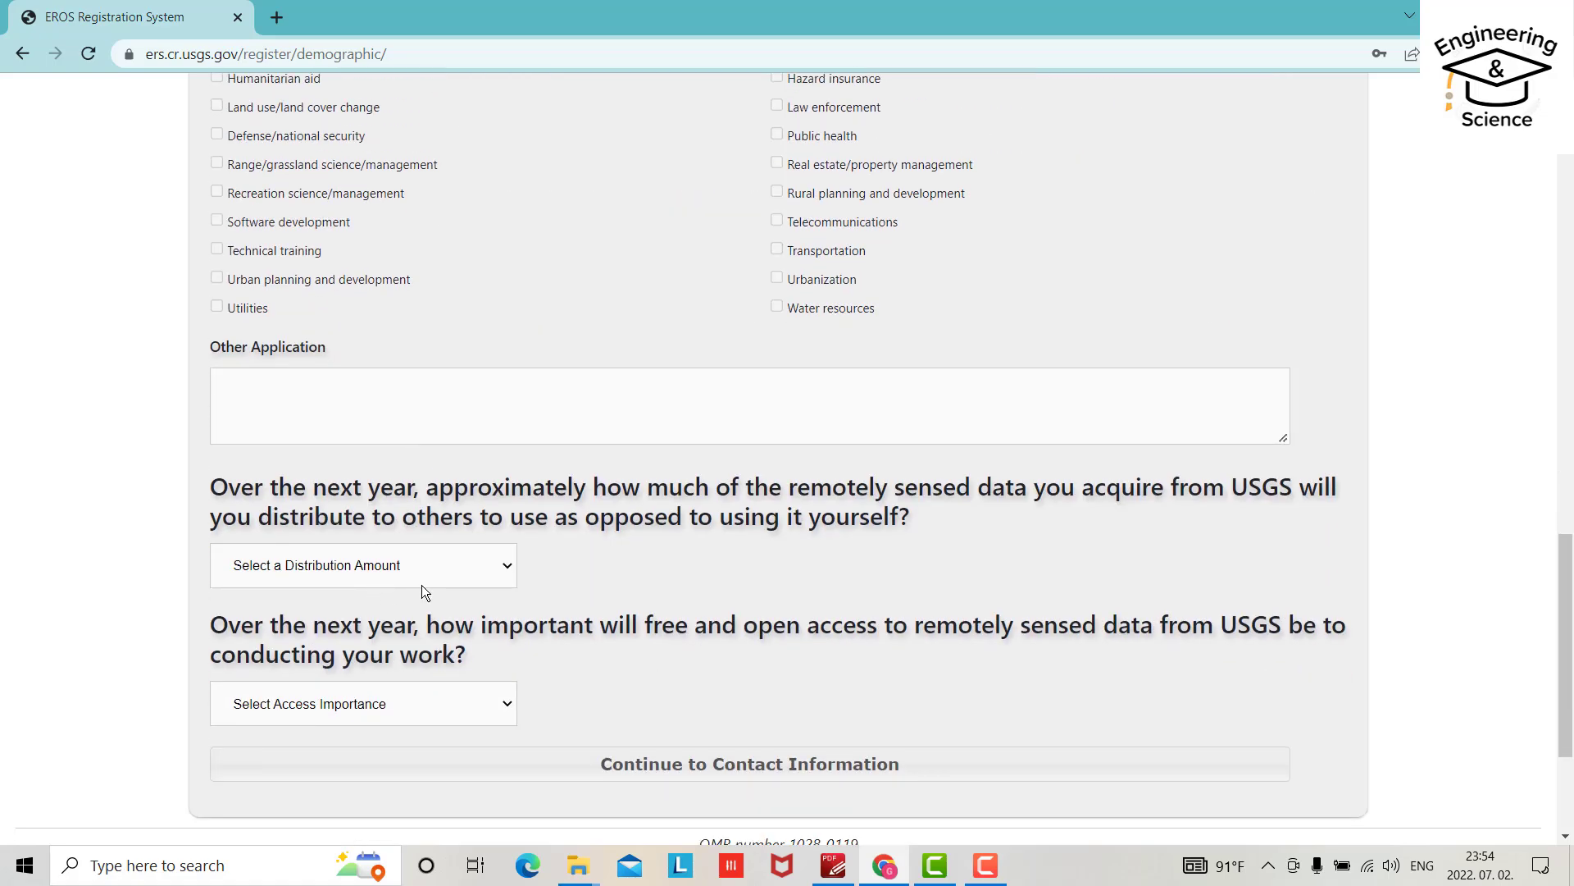
{"action": "left_click", "coordinate": [507, 570]}
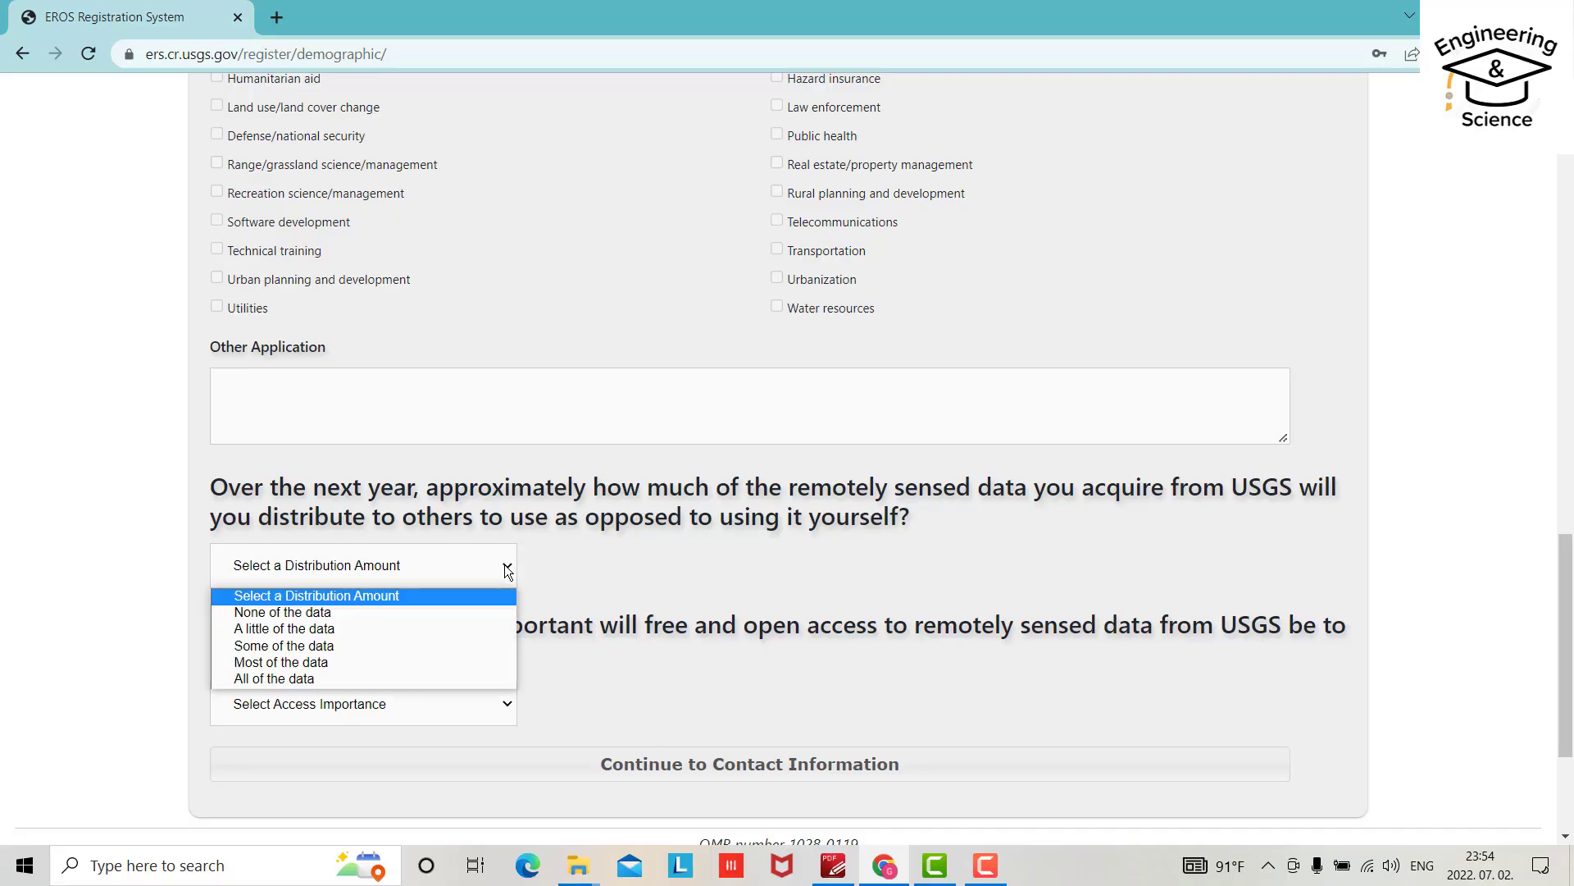
{"action": "left_click", "coordinate": [500, 612]}
{"action": "scroll", "coordinate": [513, 558], "scroll_direction": "down", "scroll_amount": 2}
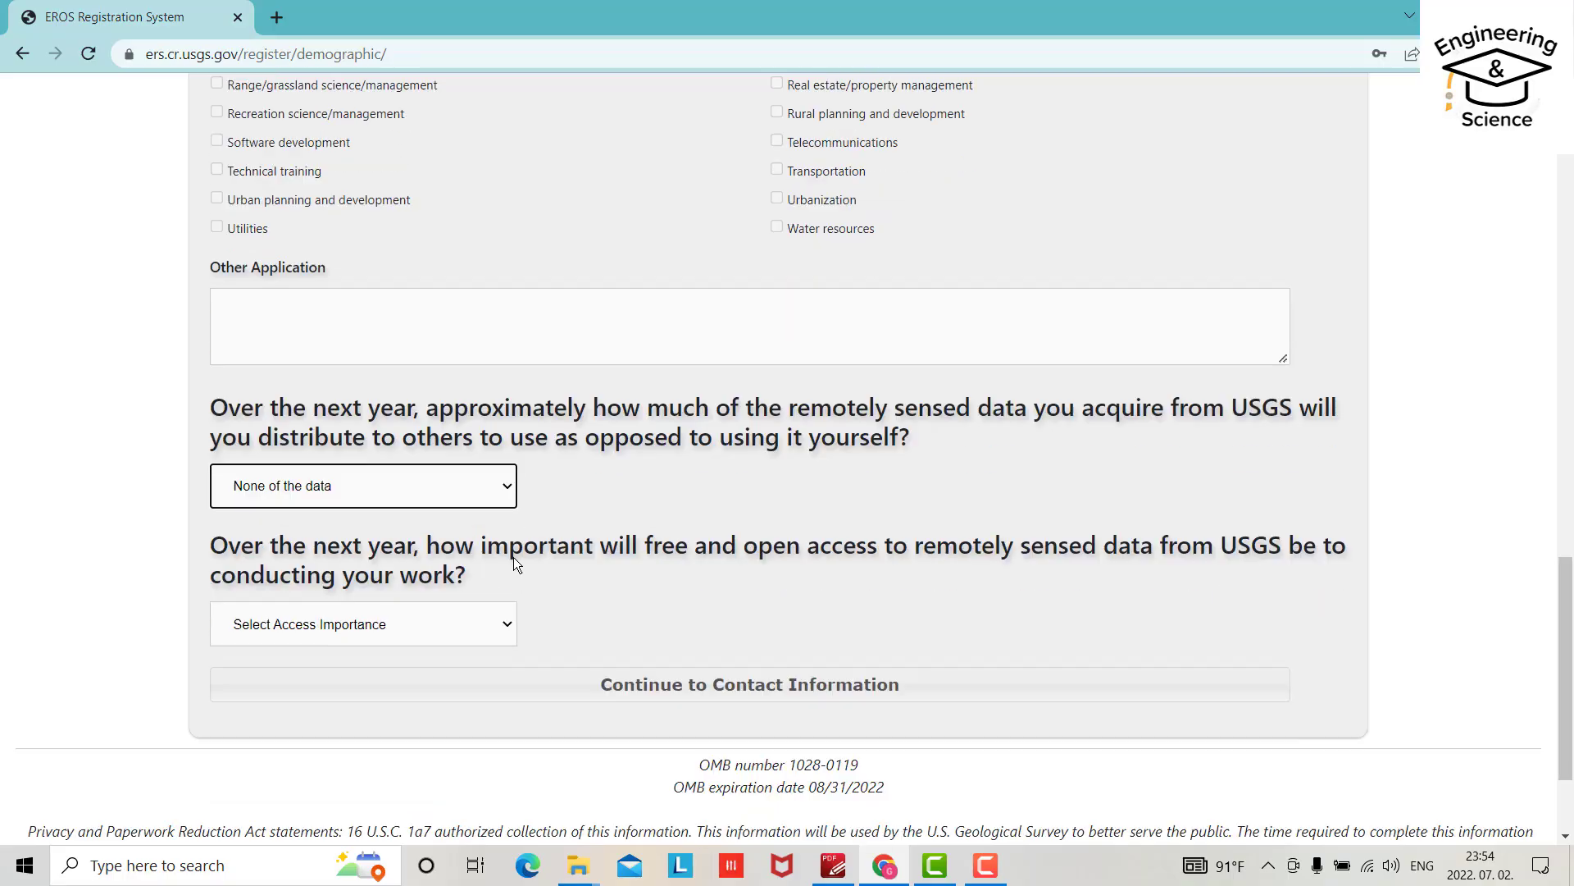
{"action": "left_click", "coordinate": [508, 535]}
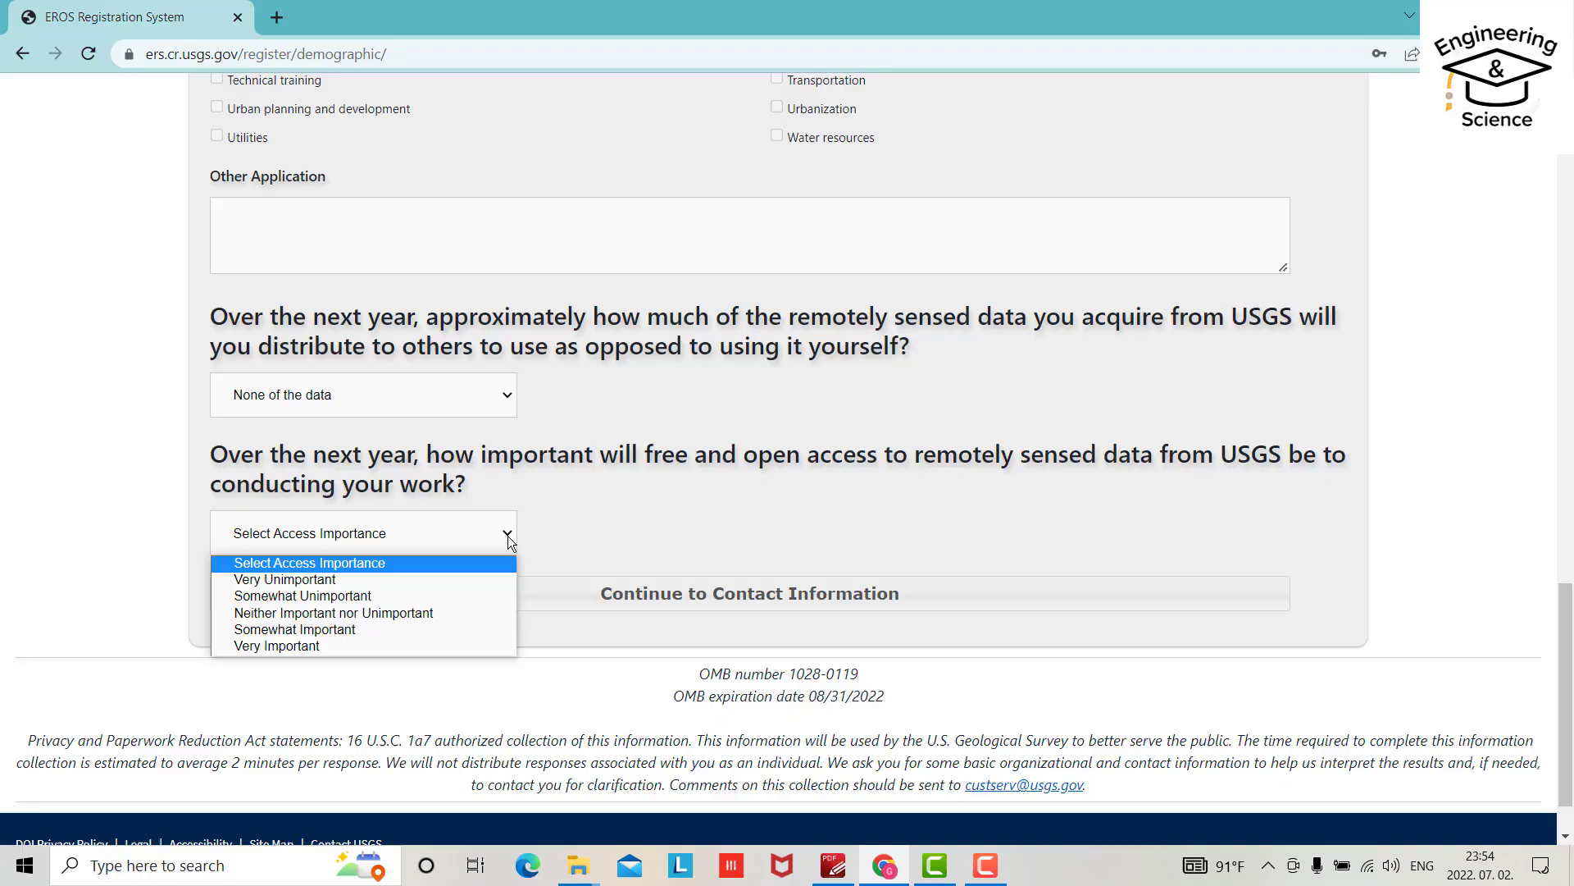
{"action": "left_click", "coordinate": [258, 648]}
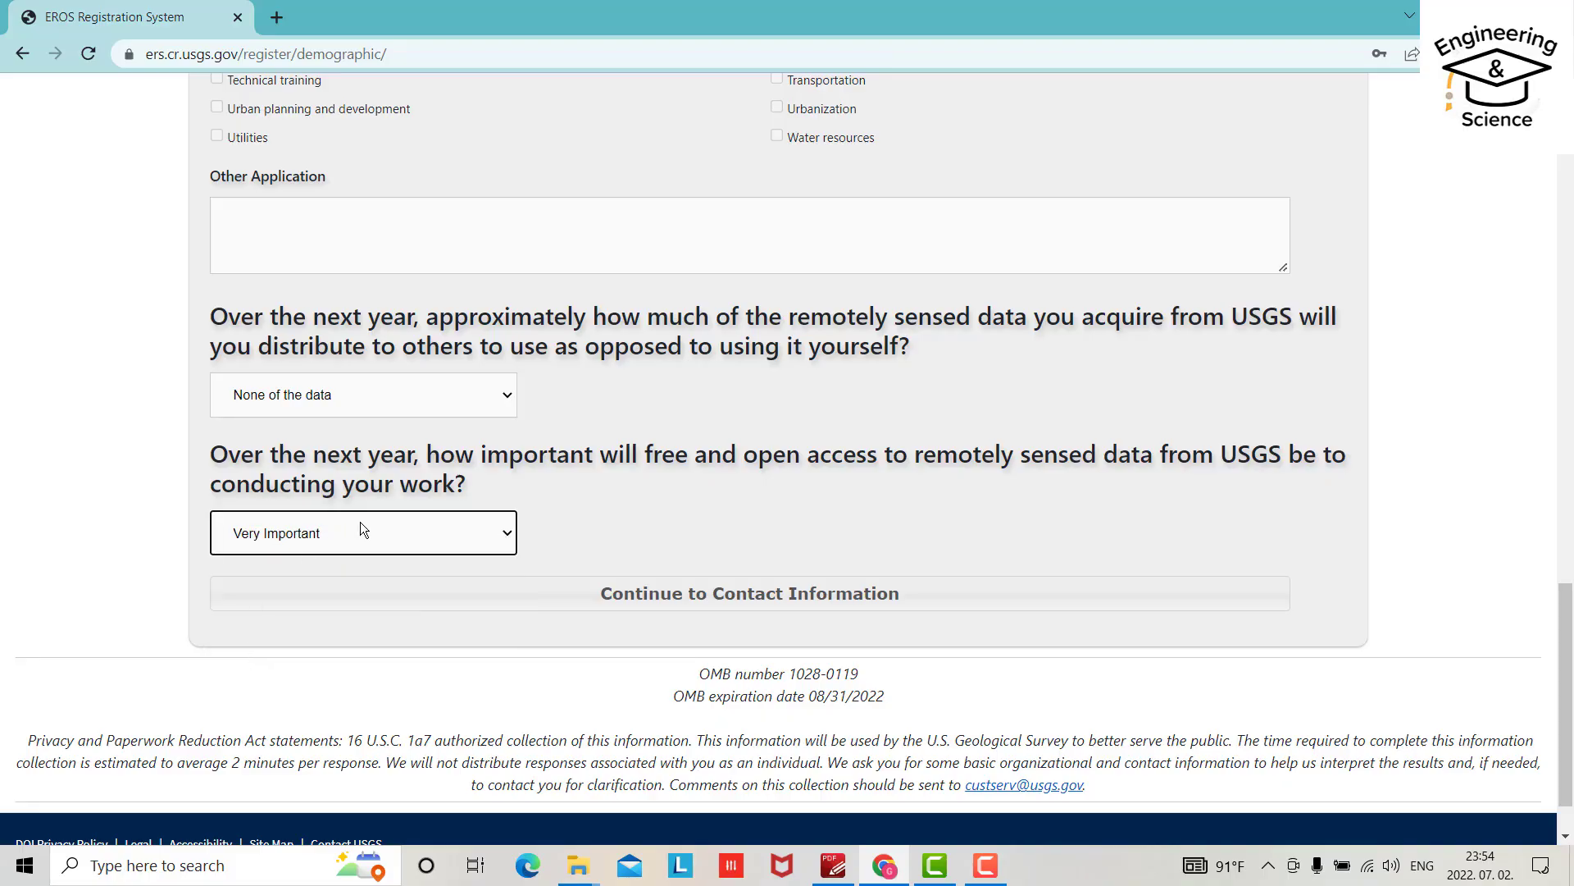
On the contact page, enter first and last name, organization Education, and both address lines.
{"action": "left_click", "coordinate": [673, 600]}
{"action": "left_click", "coordinate": [297, 377]}
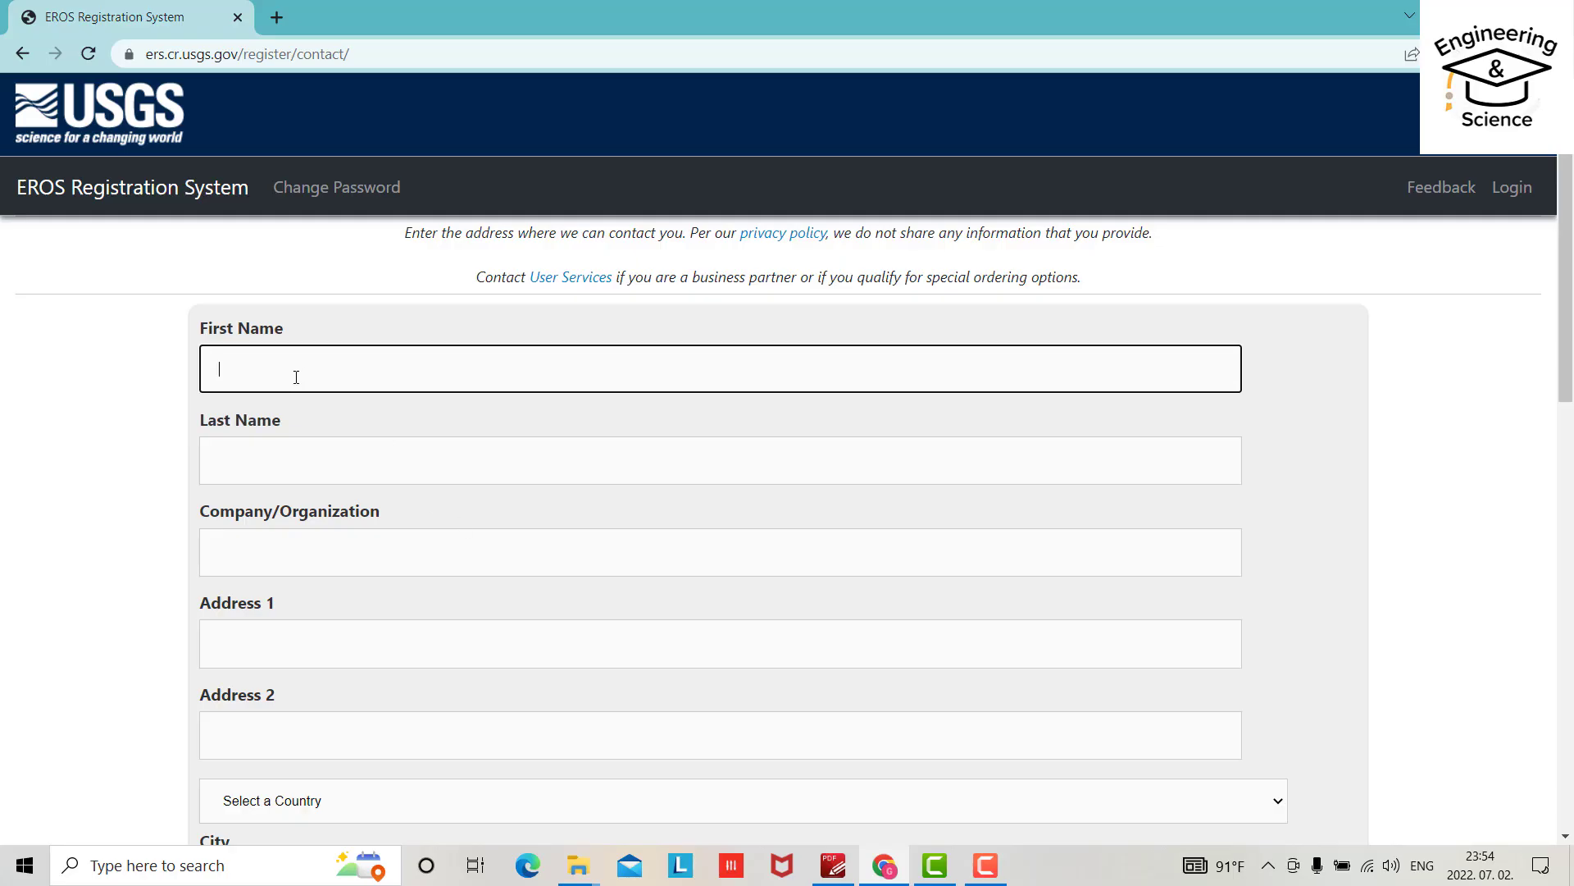
{"action": "type", "text": "ENG"}
{"action": "left_click", "coordinate": [243, 458]}
{"action": "type", "text": "School"}
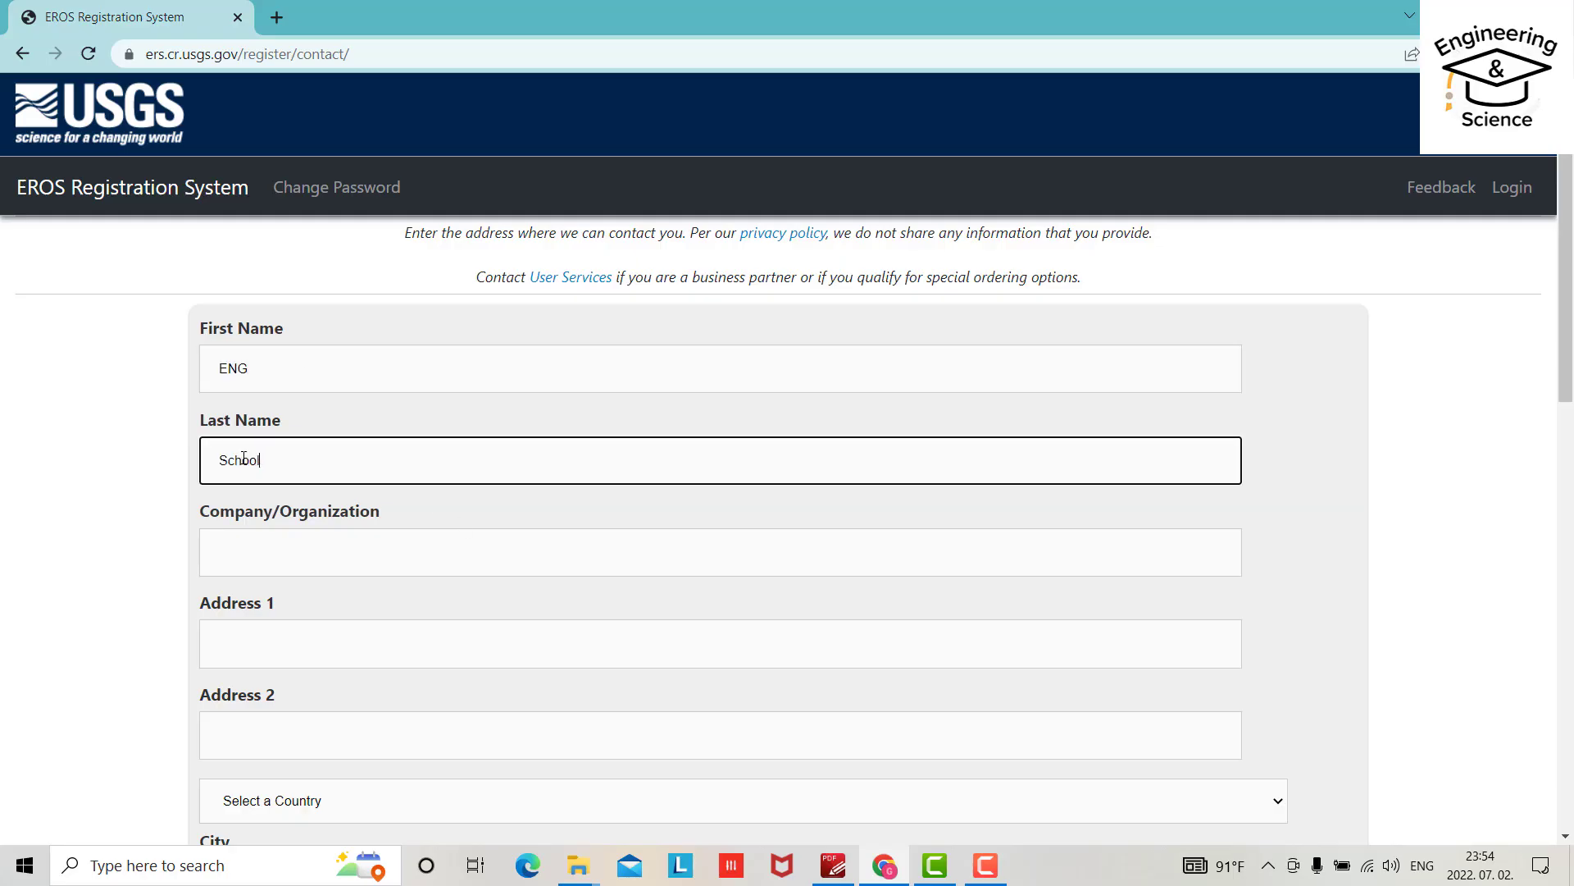
{"action": "left_click", "coordinate": [253, 573]}
{"action": "type", "text": "Education"}
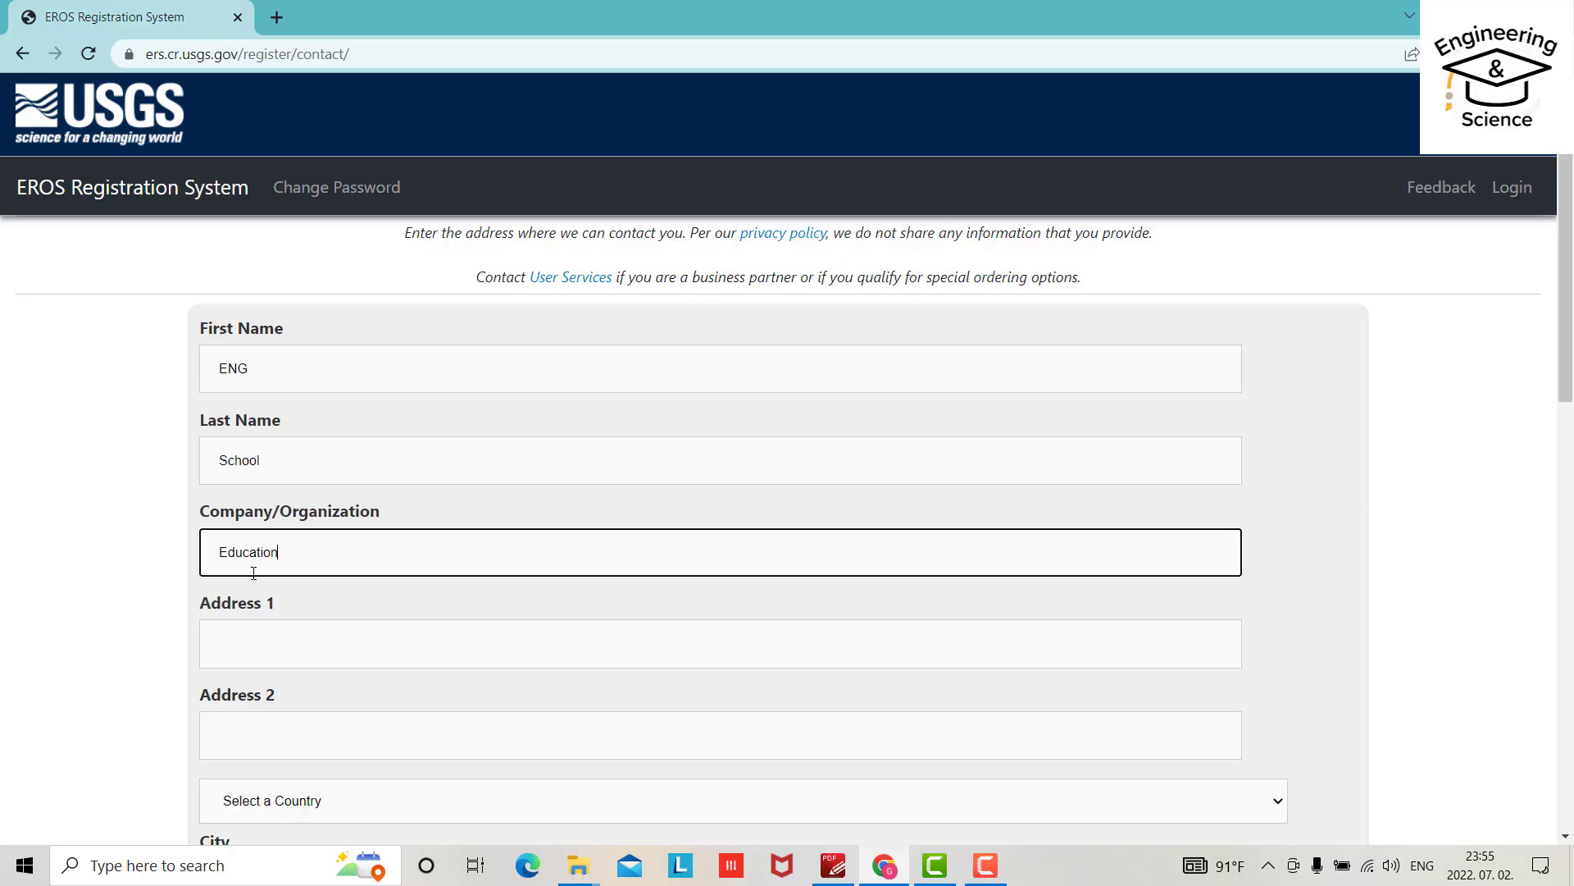
{"action": "left_click", "coordinate": [248, 627]}
{"action": "type", "text": "miskolc"}
{"action": "left_click", "coordinate": [255, 729]}
{"action": "type", "text": "centrum"}
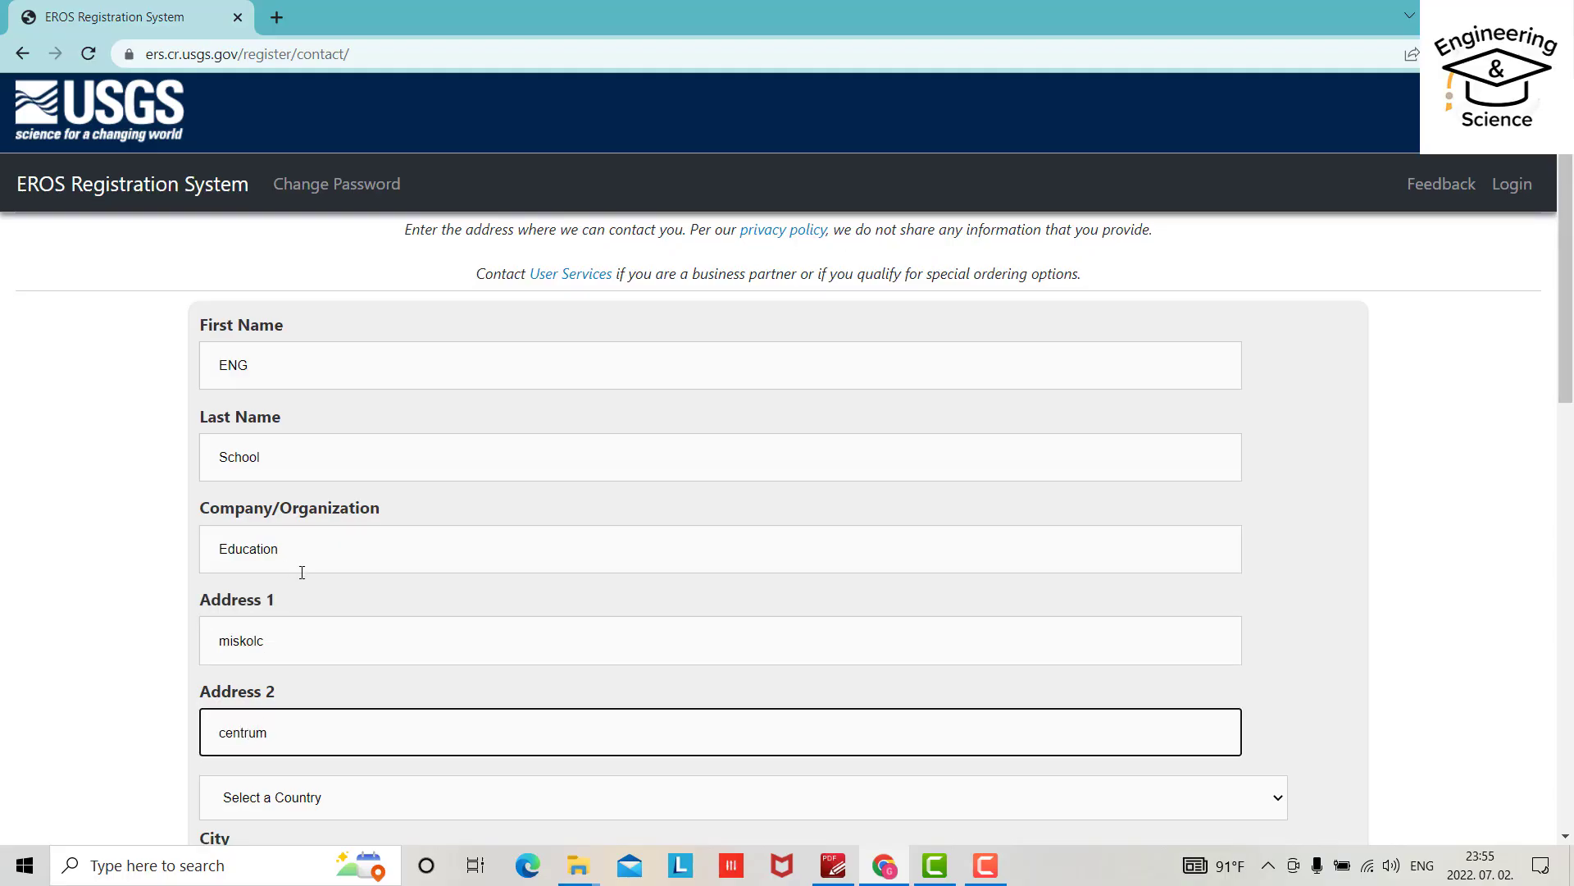
Select HUNGARY as the country, with city Miskolc and postal code 3530.
{"action": "scroll", "coordinate": [302, 568], "scroll_direction": "down", "scroll_amount": 2}
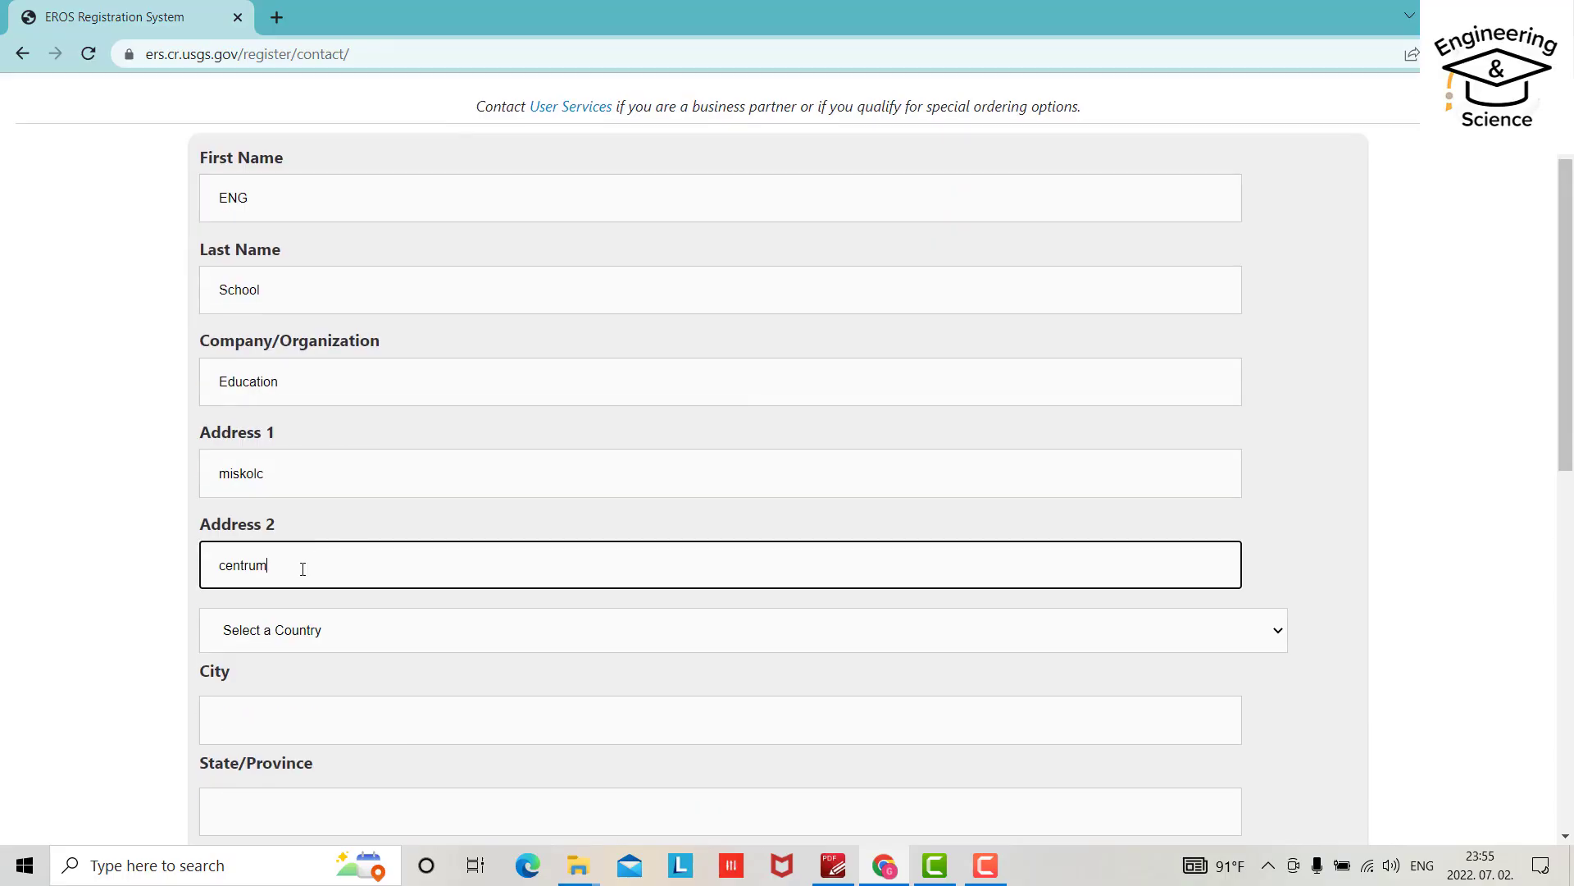
{"action": "left_click", "coordinate": [301, 630]}
{"action": "scroll", "coordinate": [303, 628], "scroll_direction": "up", "scroll_amount": 2}
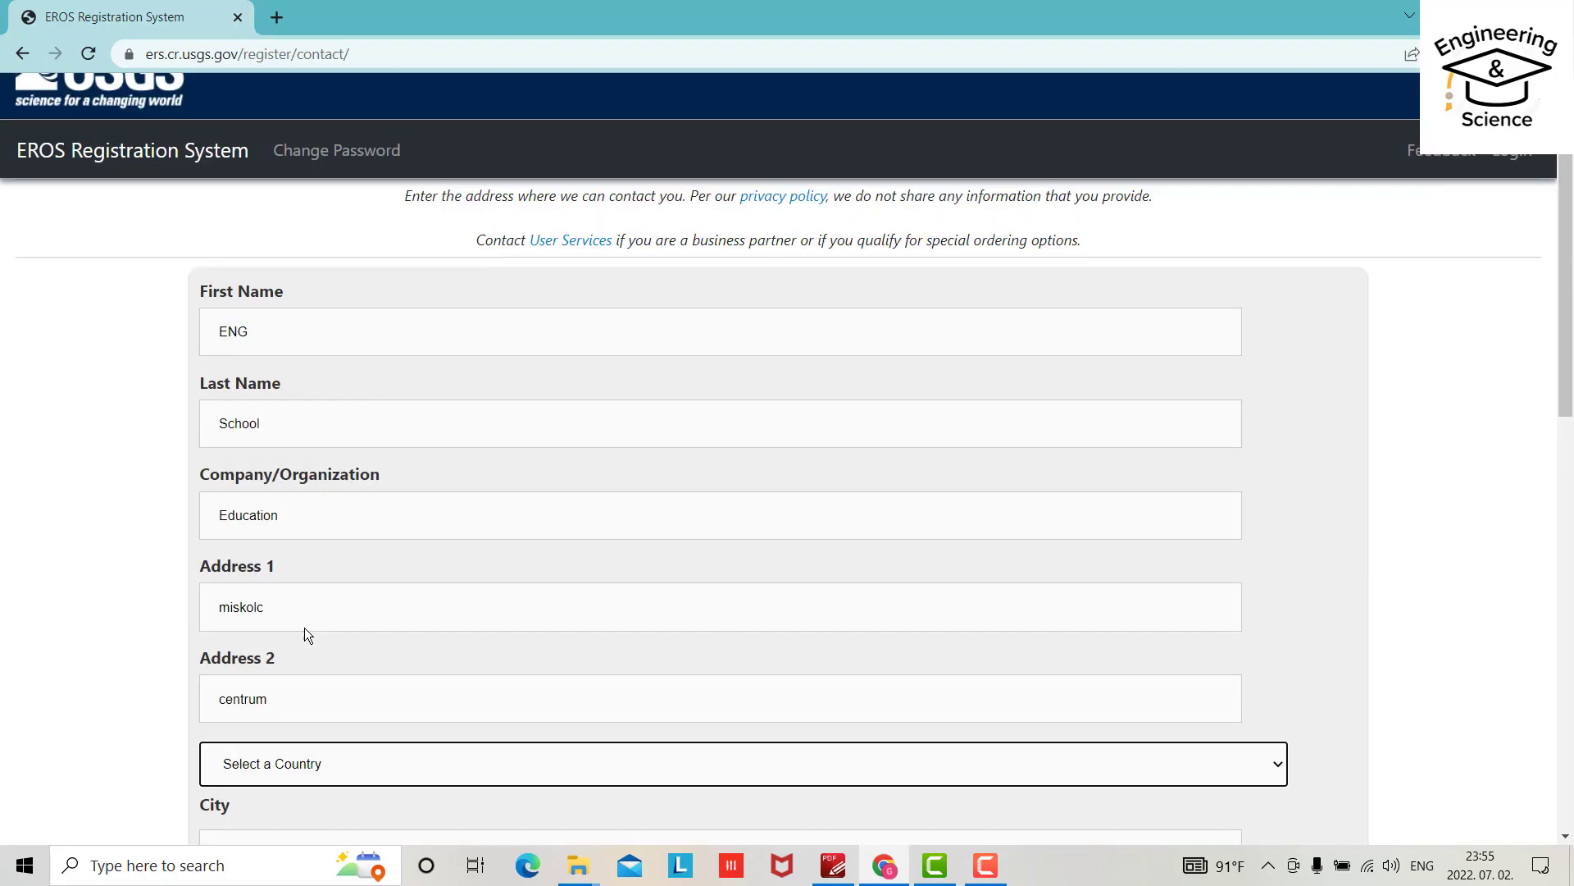
{"action": "scroll", "coordinate": [303, 628], "scroll_direction": "down", "scroll_amount": 4}
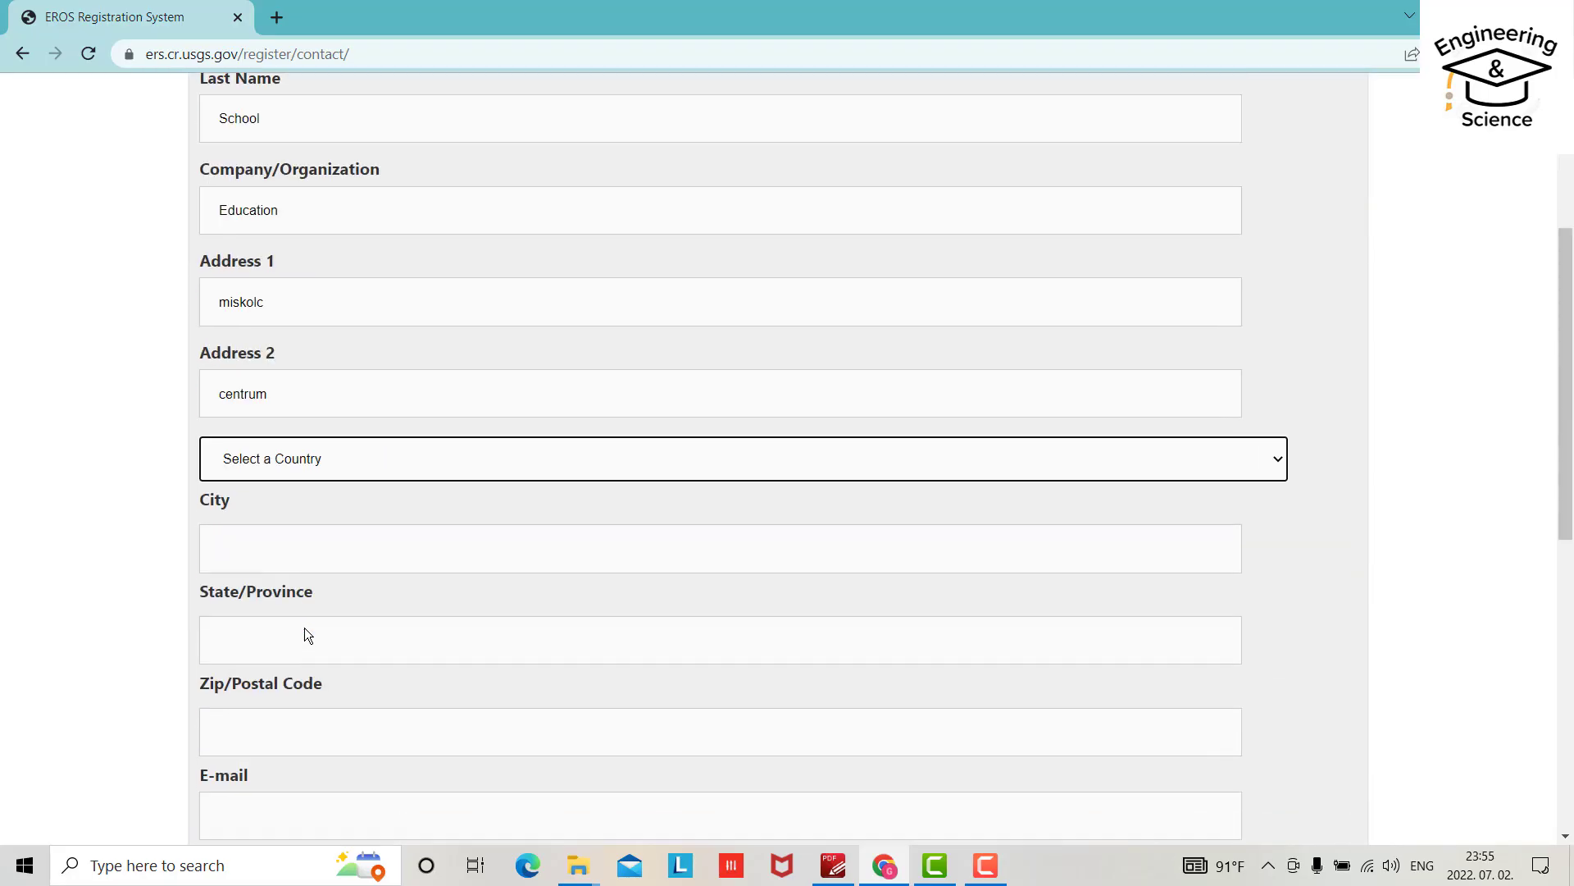
{"action": "left_click", "coordinate": [303, 458]}
{"action": "scroll", "coordinate": [812, 502], "scroll_direction": "down", "scroll_amount": 10}
{"action": "left_click", "coordinate": [394, 398]}
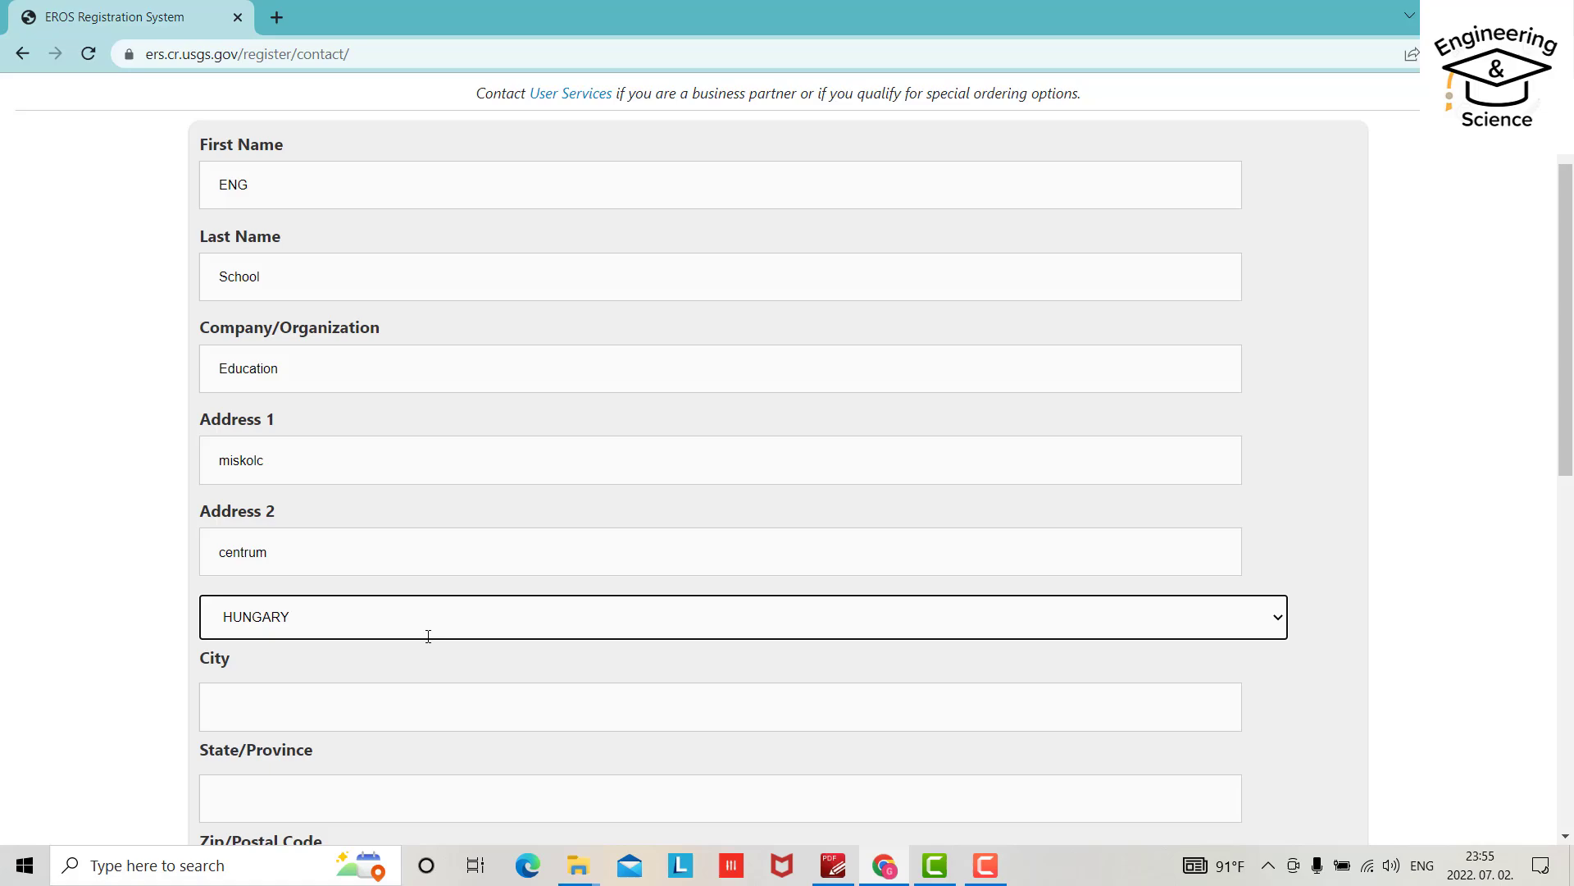
{"action": "scroll", "coordinate": [428, 636], "scroll_direction": "down", "scroll_amount": 2}
{"action": "left_click", "coordinate": [261, 552]}
{"action": "type", "text": "Miskolc"}
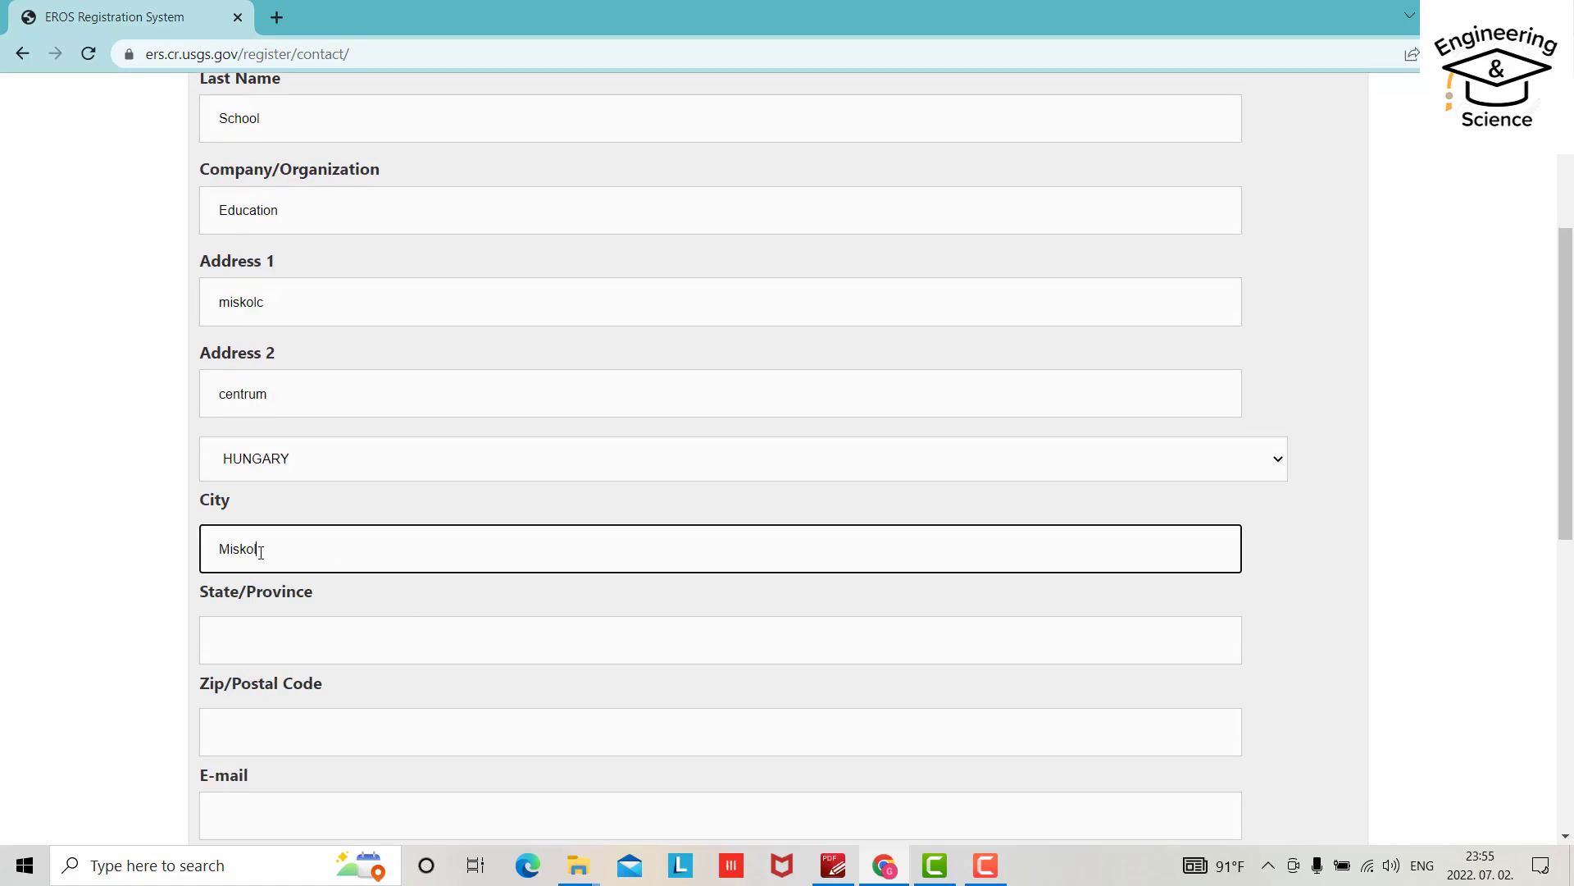
{"action": "left_click", "coordinate": [254, 643]}
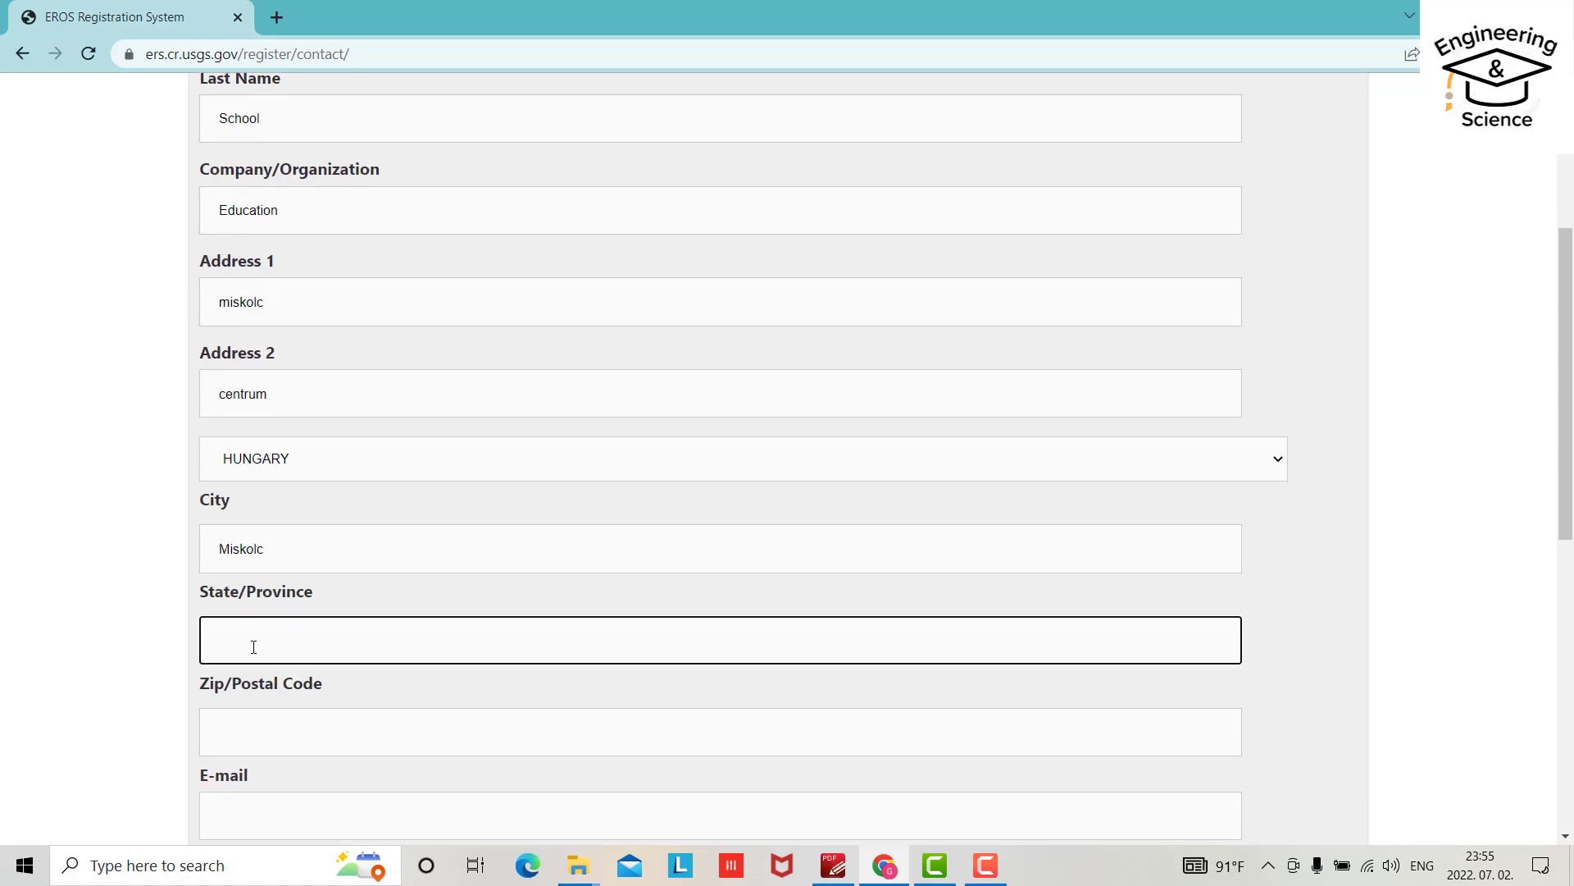
{"action": "scroll", "coordinate": [253, 647], "scroll_direction": "down", "scroll_amount": 2}
{"action": "left_click", "coordinate": [254, 551]}
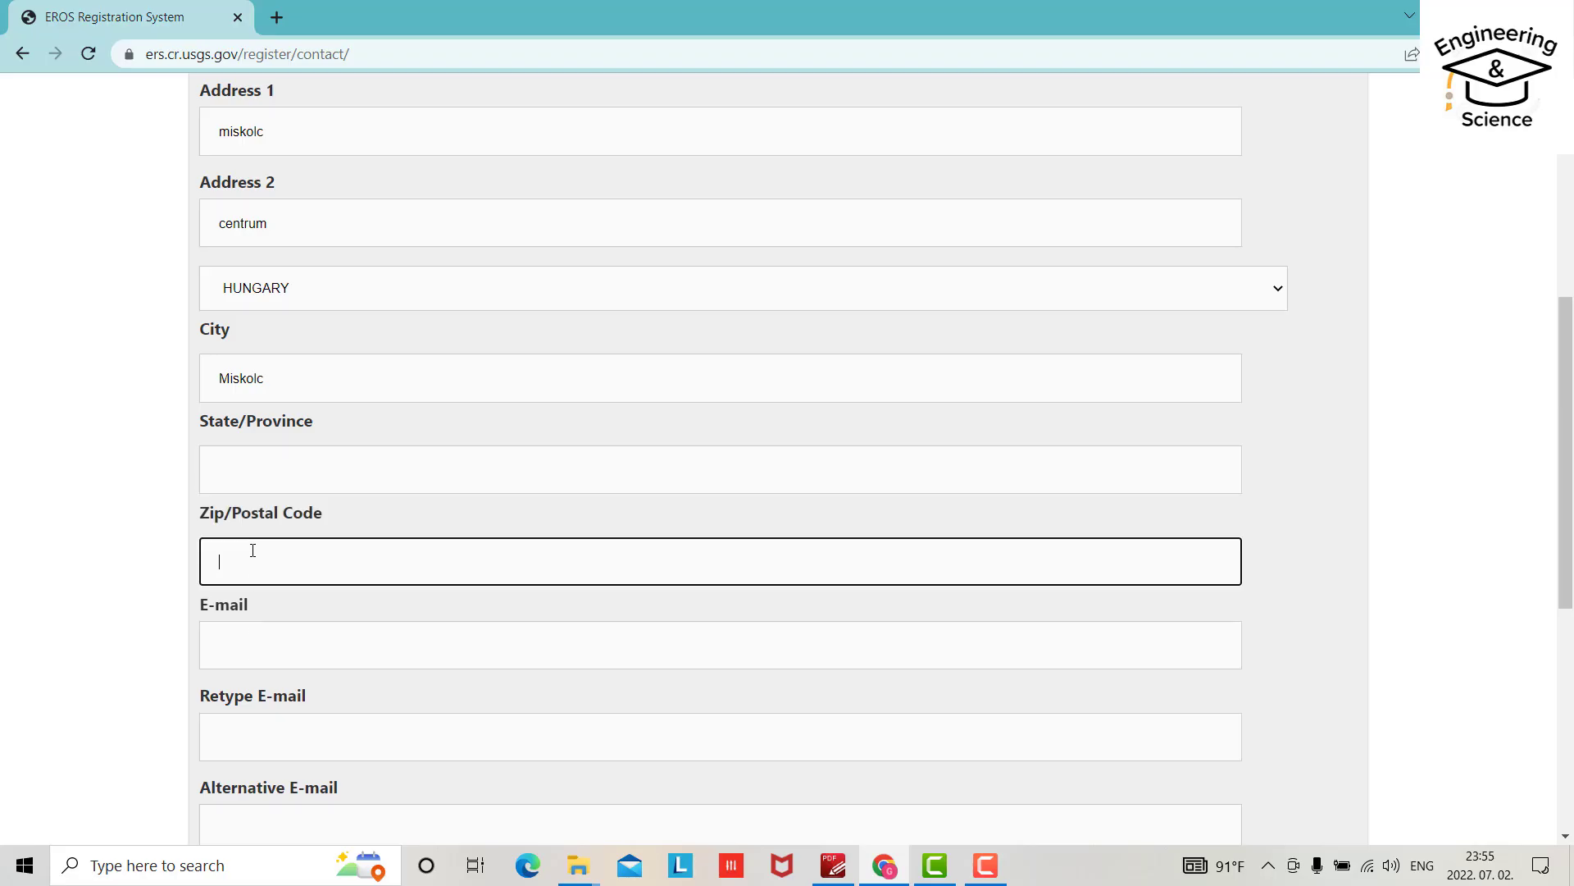
{"action": "type", "text": "3530"}
Enter the account e-mail address in both the E-mail and Retype E-mail fields.
{"action": "left_click", "coordinate": [246, 649]}
{"action": "key", "text": "ctrl+v"}
{"action": "key", "text": "ctrl+a"}
{"action": "left_click", "coordinate": [253, 745]}
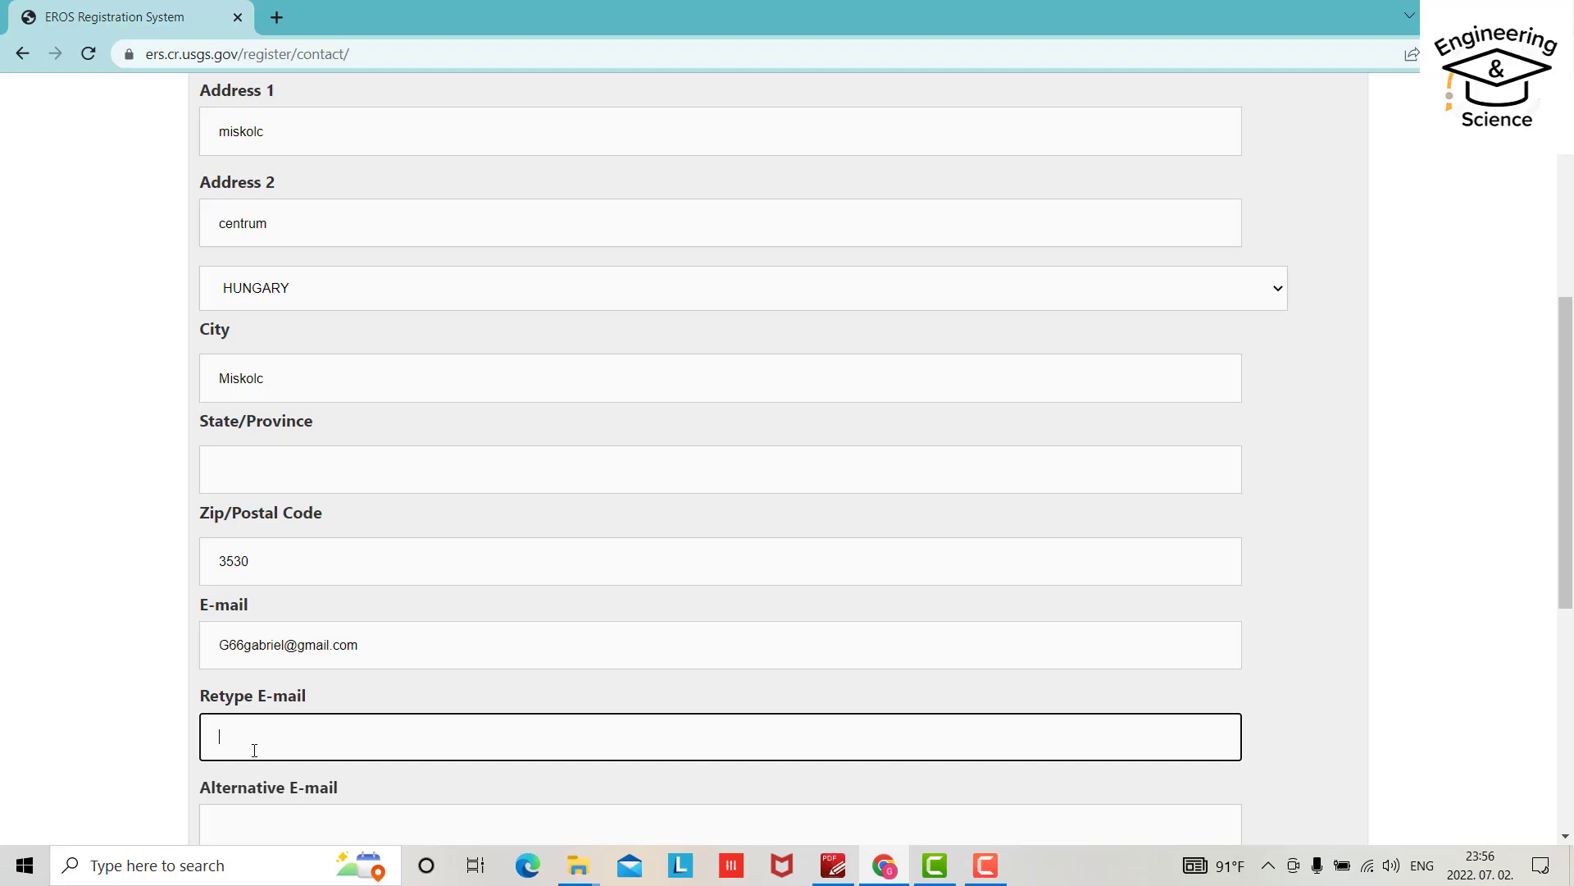
{"action": "key", "text": "ctrl+v"}
{"action": "scroll", "coordinate": [276, 647], "scroll_direction": "down", "scroll_amount": 2}
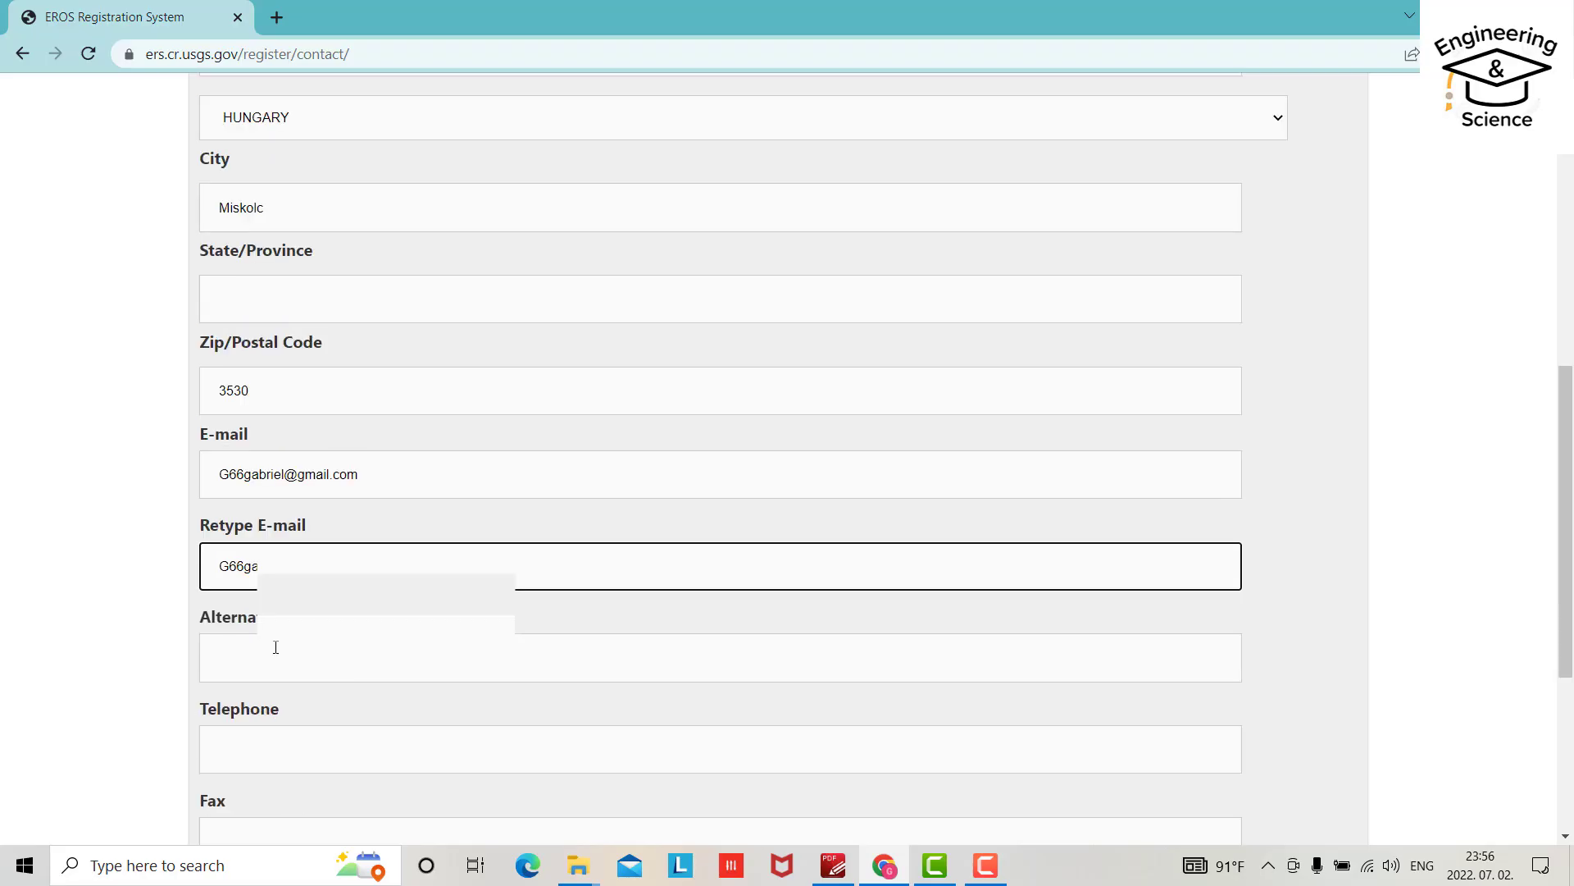
{"action": "scroll", "coordinate": [275, 647], "scroll_direction": "down", "scroll_amount": 2}
{"action": "left_click", "coordinate": [248, 578]}
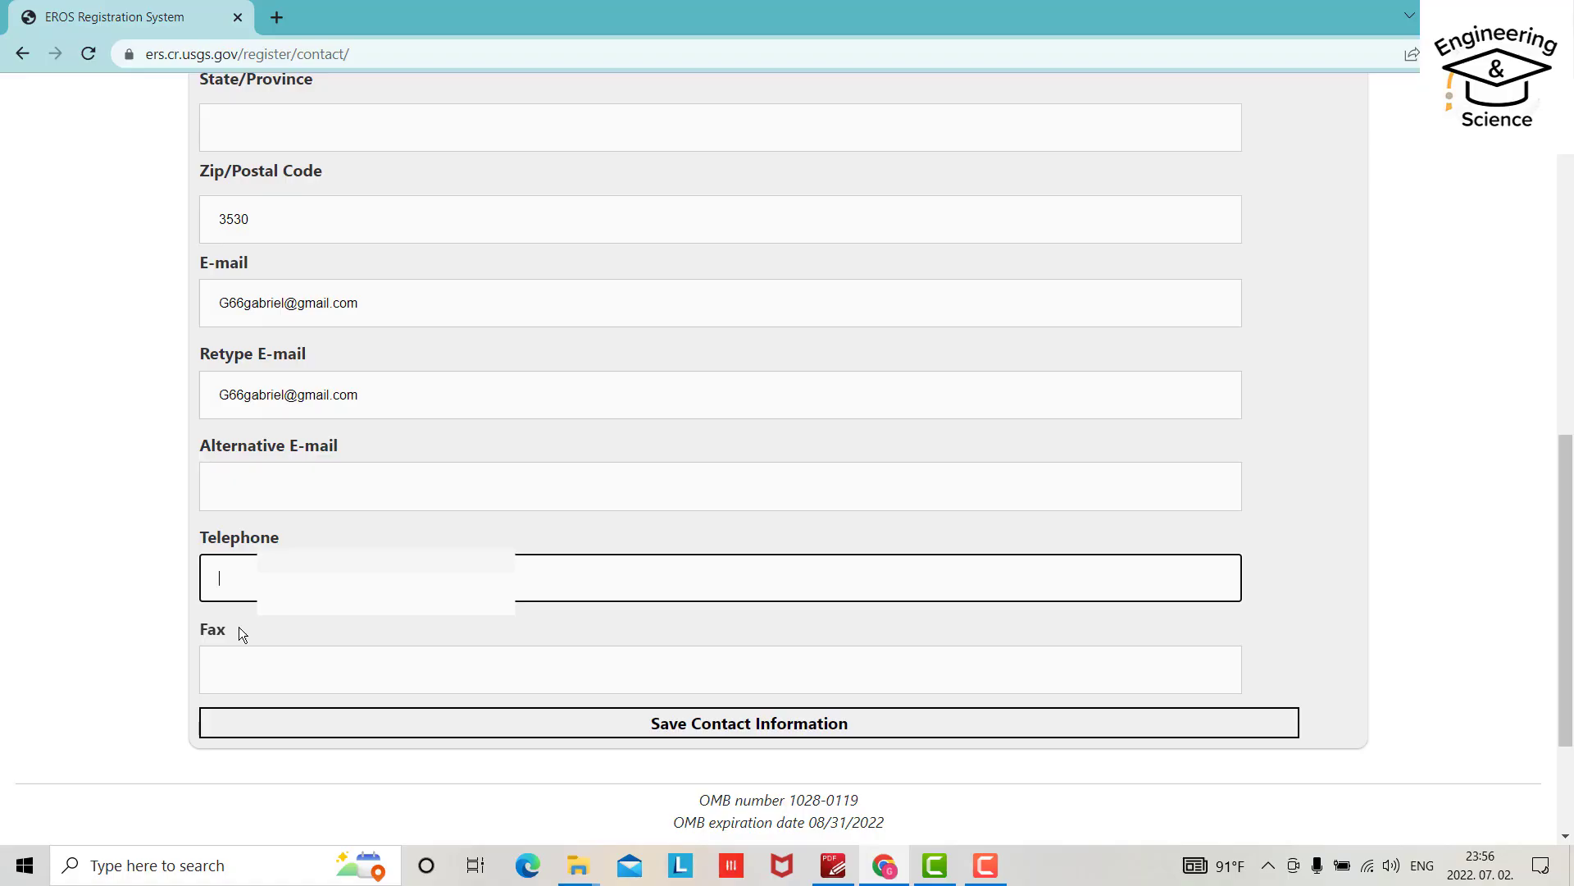
Enter the telephone number, save the contact information, and submit the registration.
{"action": "key", "text": "ctrl+v"}
{"action": "key", "text": "Return"}
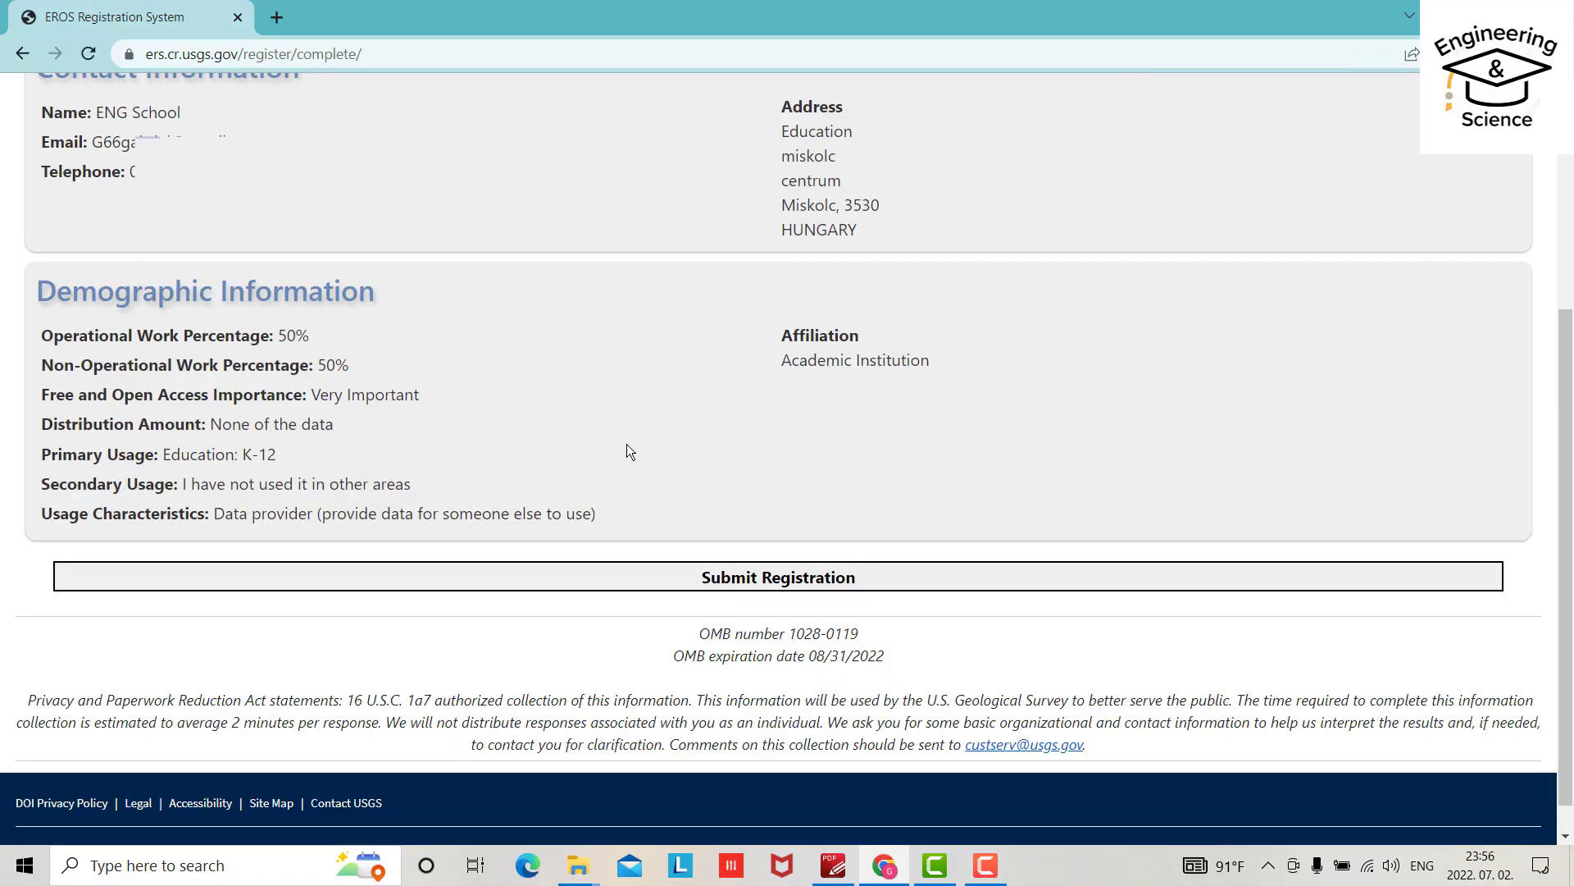
{"action": "left_click", "coordinate": [793, 584]}
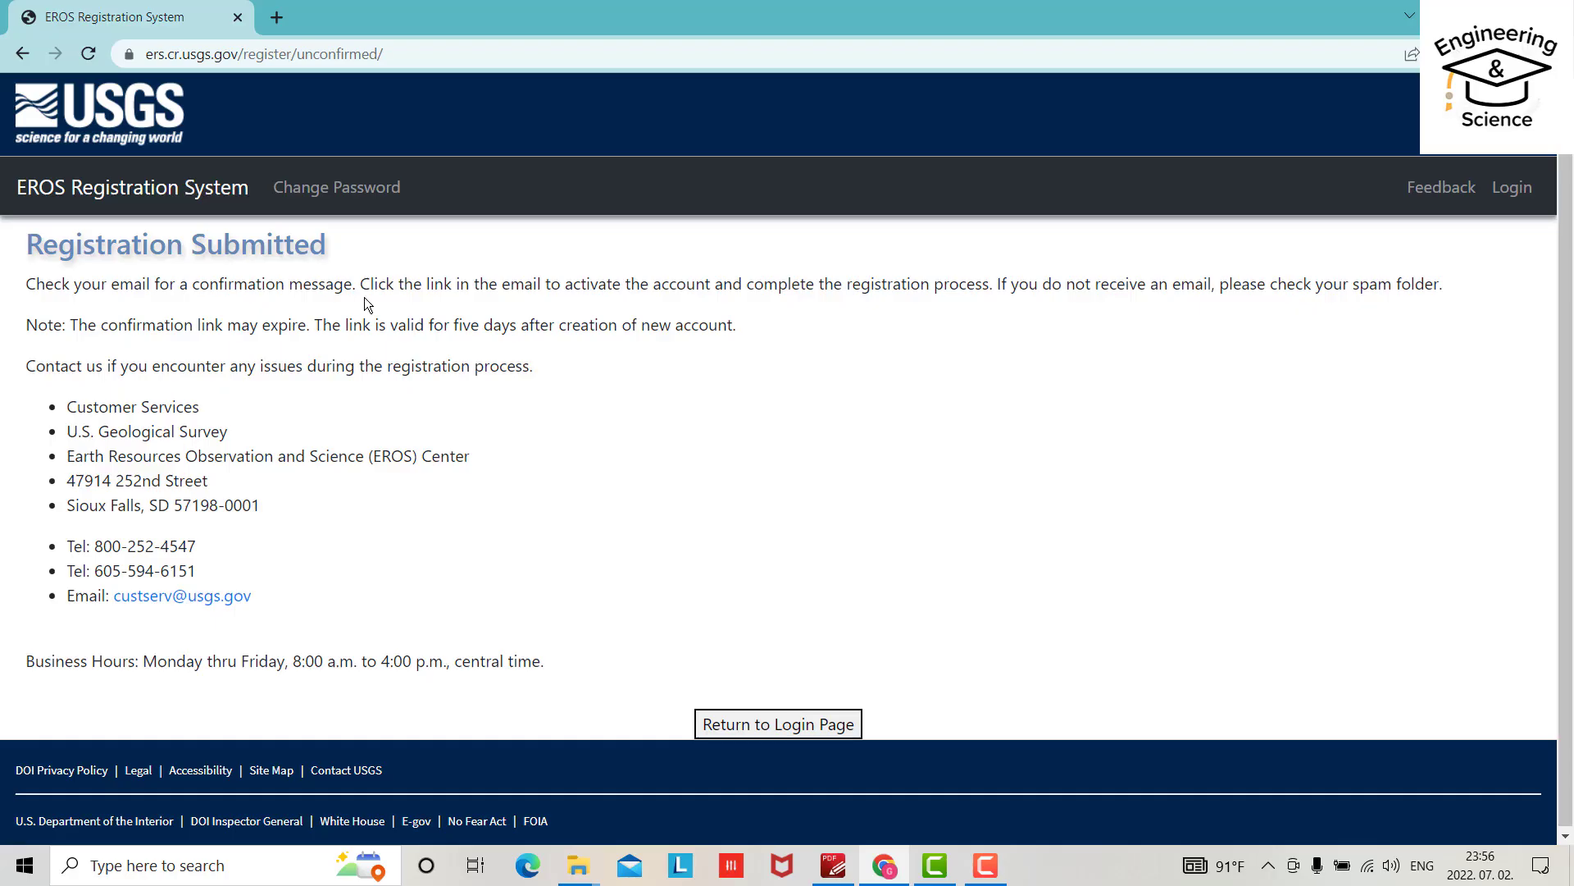
Retry signing in from a new tab, then switch to the Gmail inbox tab.
{"action": "left_click", "coordinate": [277, 18]}
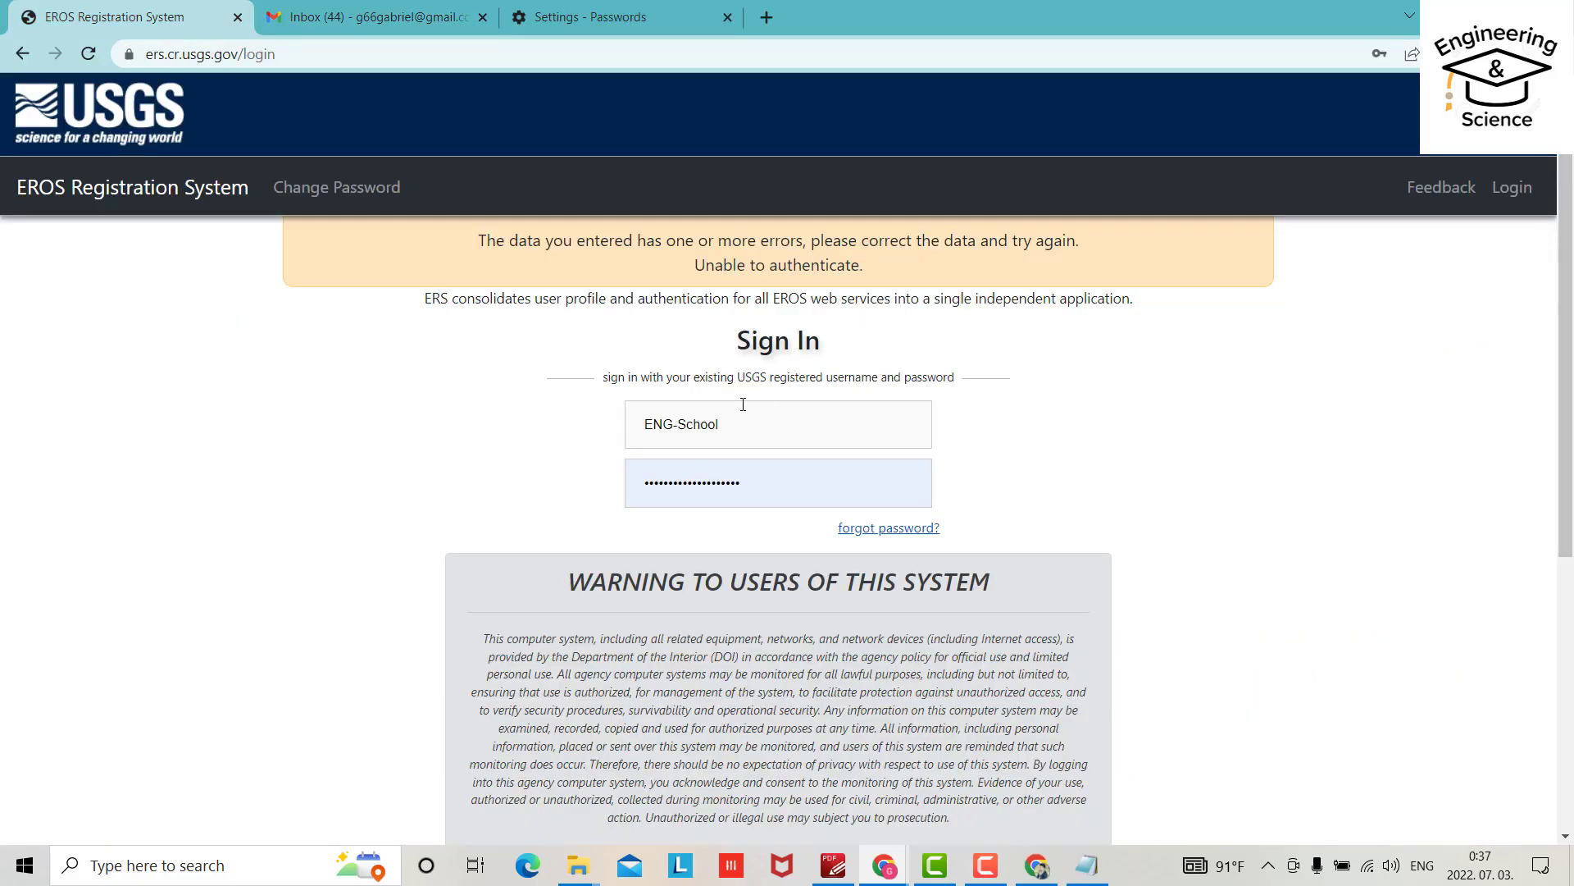
{"action": "scroll", "coordinate": [769, 384], "scroll_direction": "down", "scroll_amount": 5}
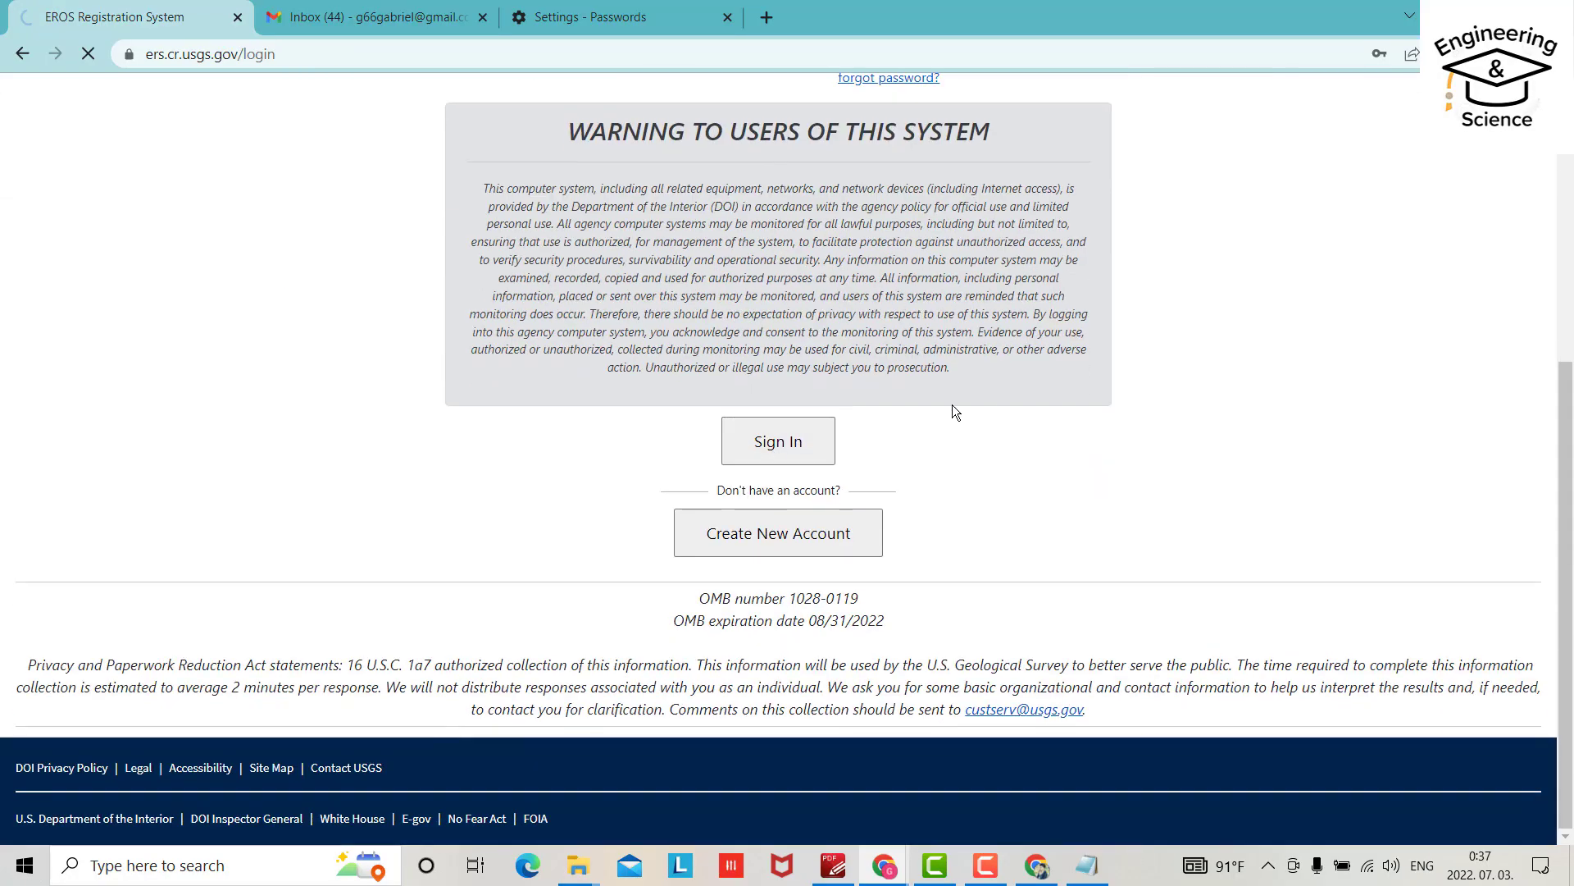
{"action": "left_click", "coordinate": [773, 541]}
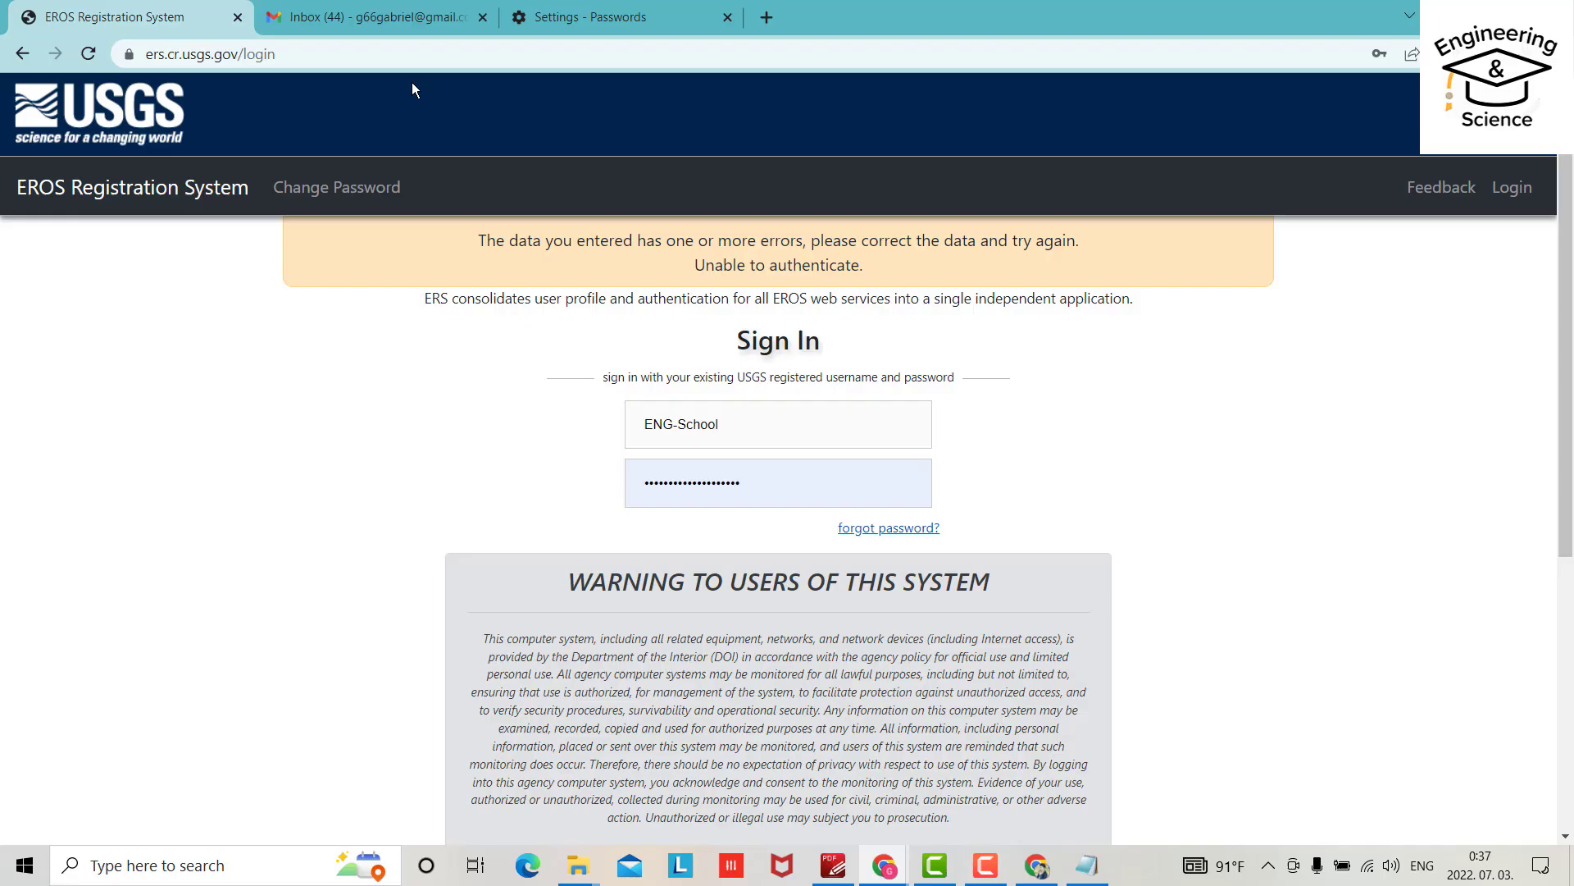
{"action": "left_click", "coordinate": [391, 32]}
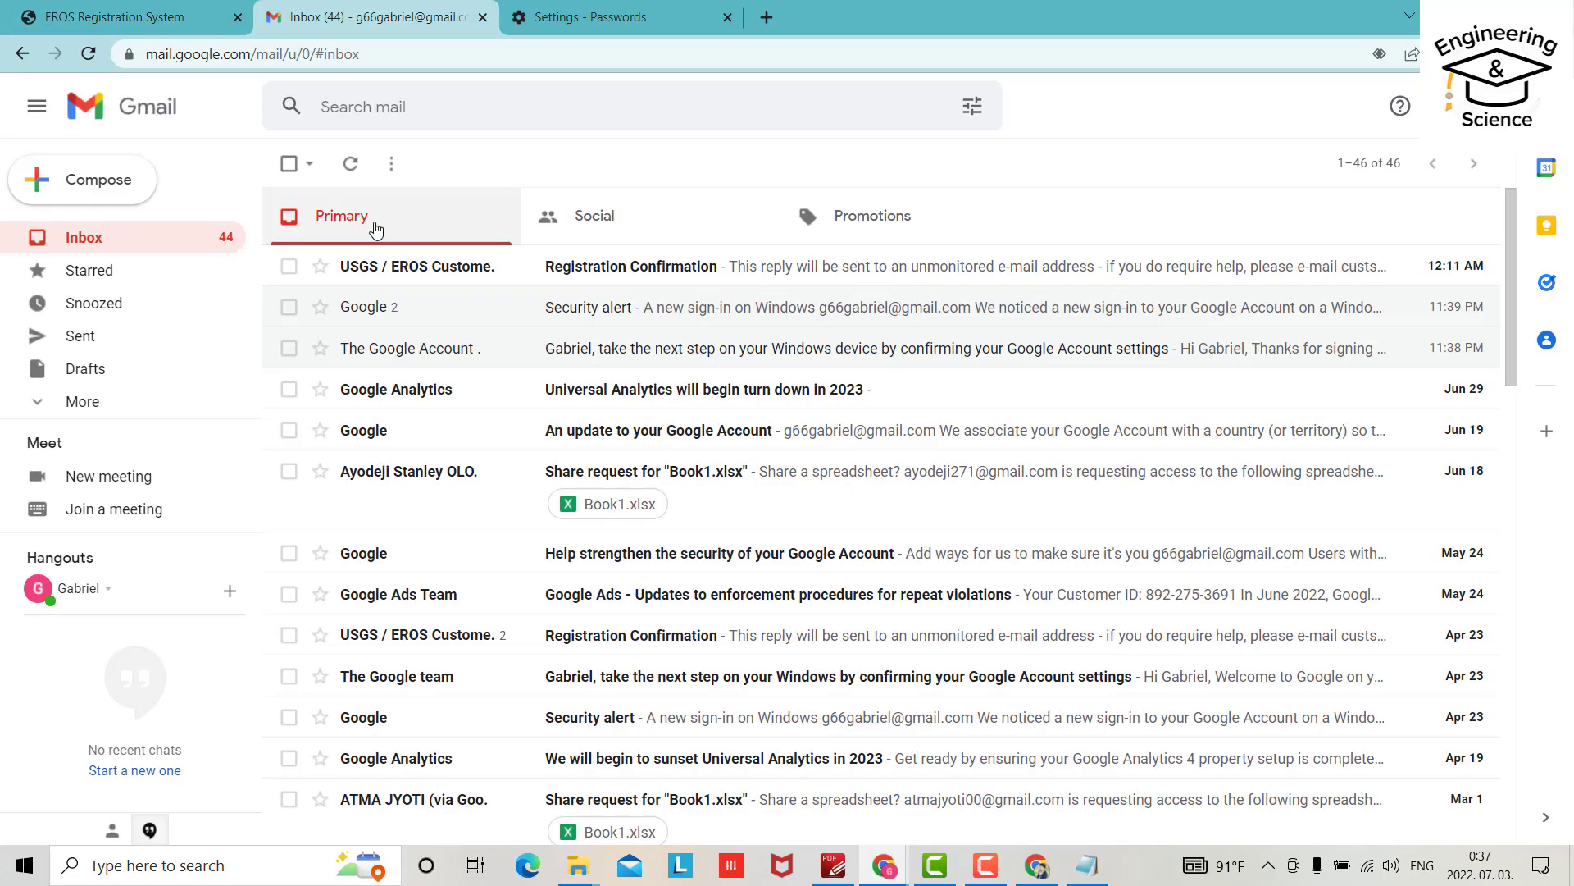
Open the Registration Confirmation e-mail and follow its ers.cr.usgs.gov/register/confirm link.
{"action": "left_click", "coordinate": [406, 269]}
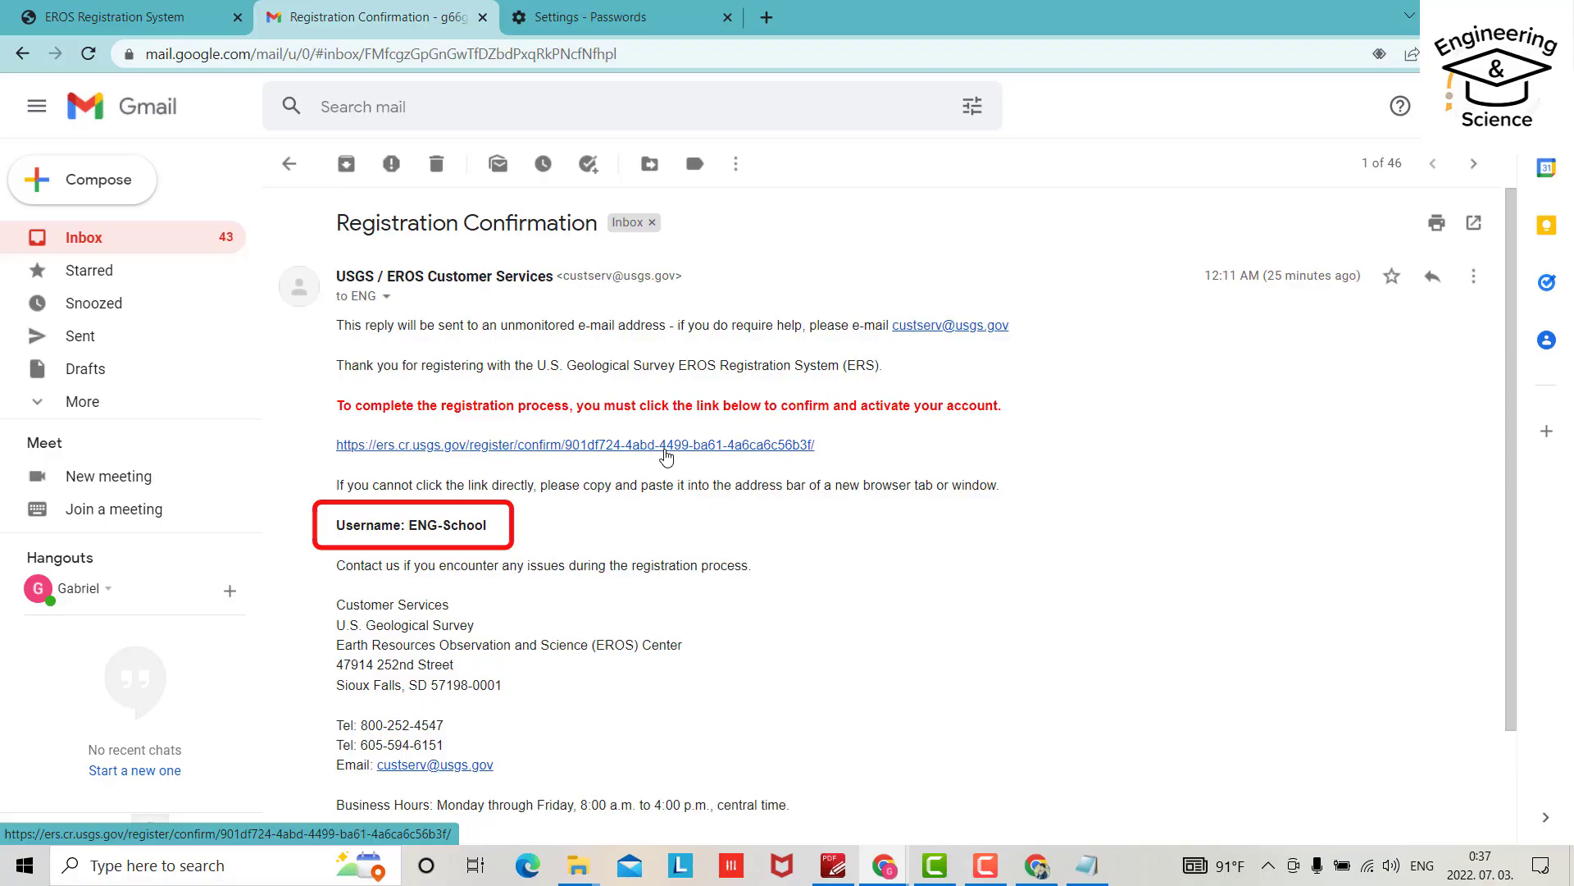
{"action": "left_click", "coordinate": [665, 450]}
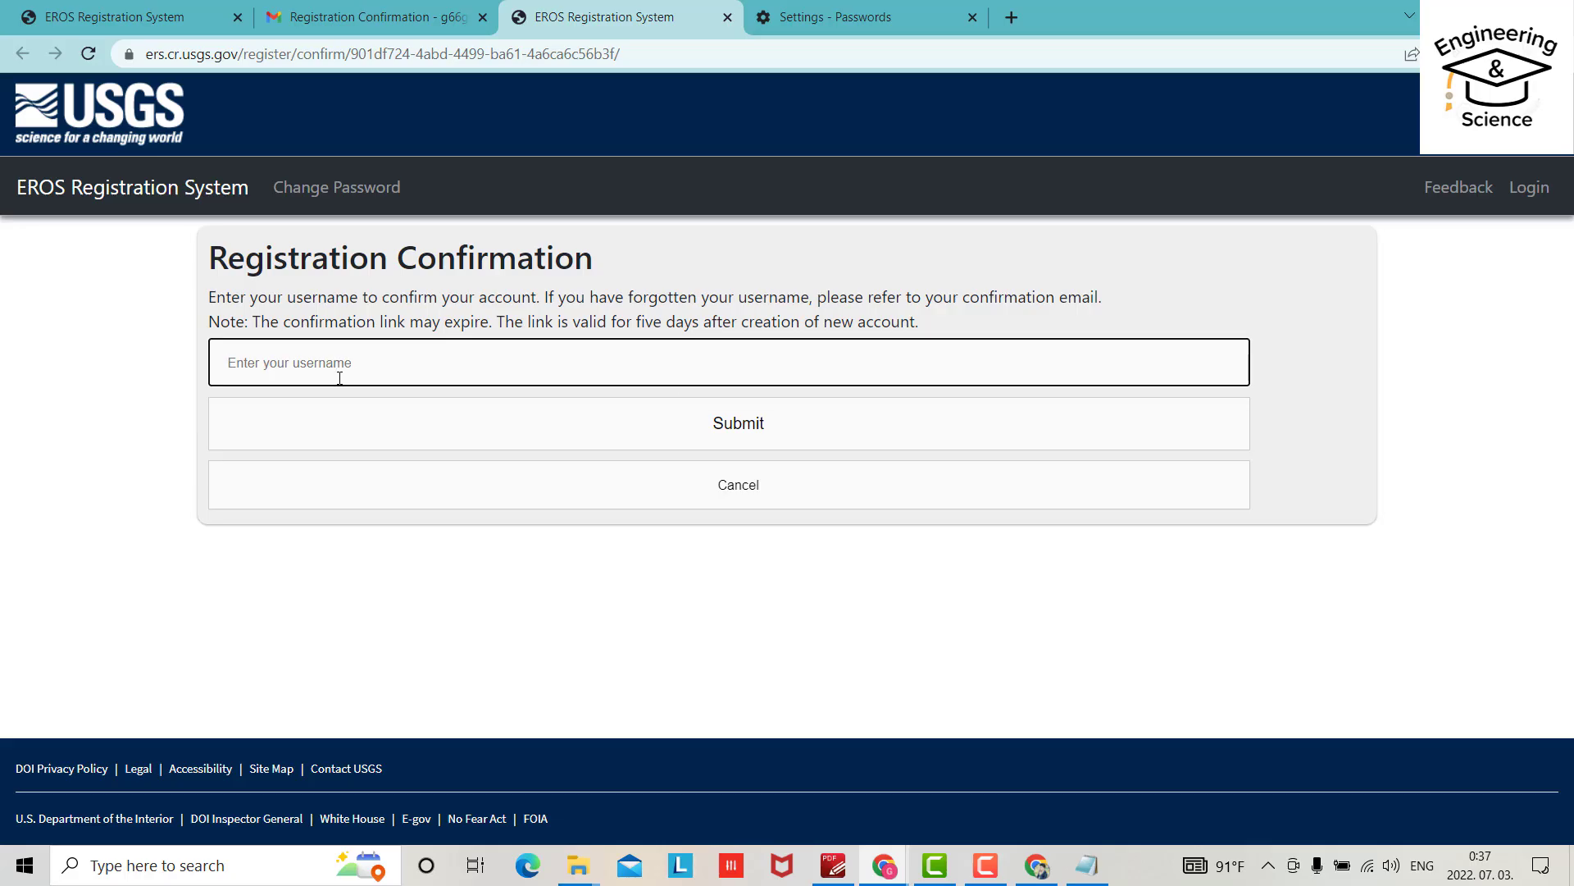
Confirm the account with username ENG-School, then sign in with the autofilled credentials.
{"action": "left_click", "coordinate": [340, 378]}
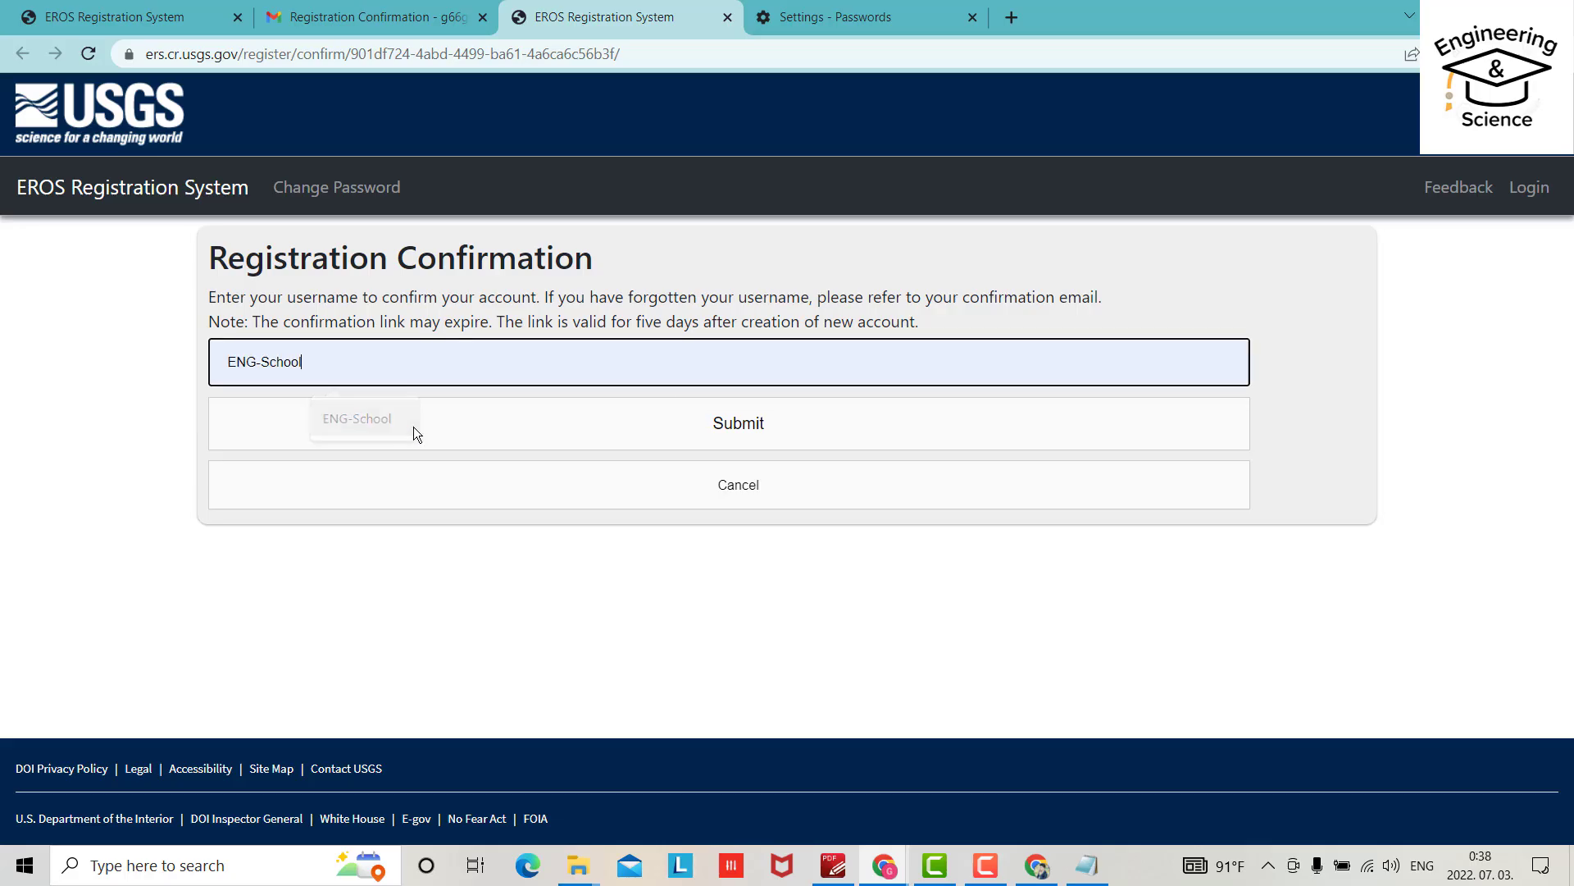
{"action": "left_click", "coordinate": [414, 427]}
{"action": "left_click", "coordinate": [722, 420]}
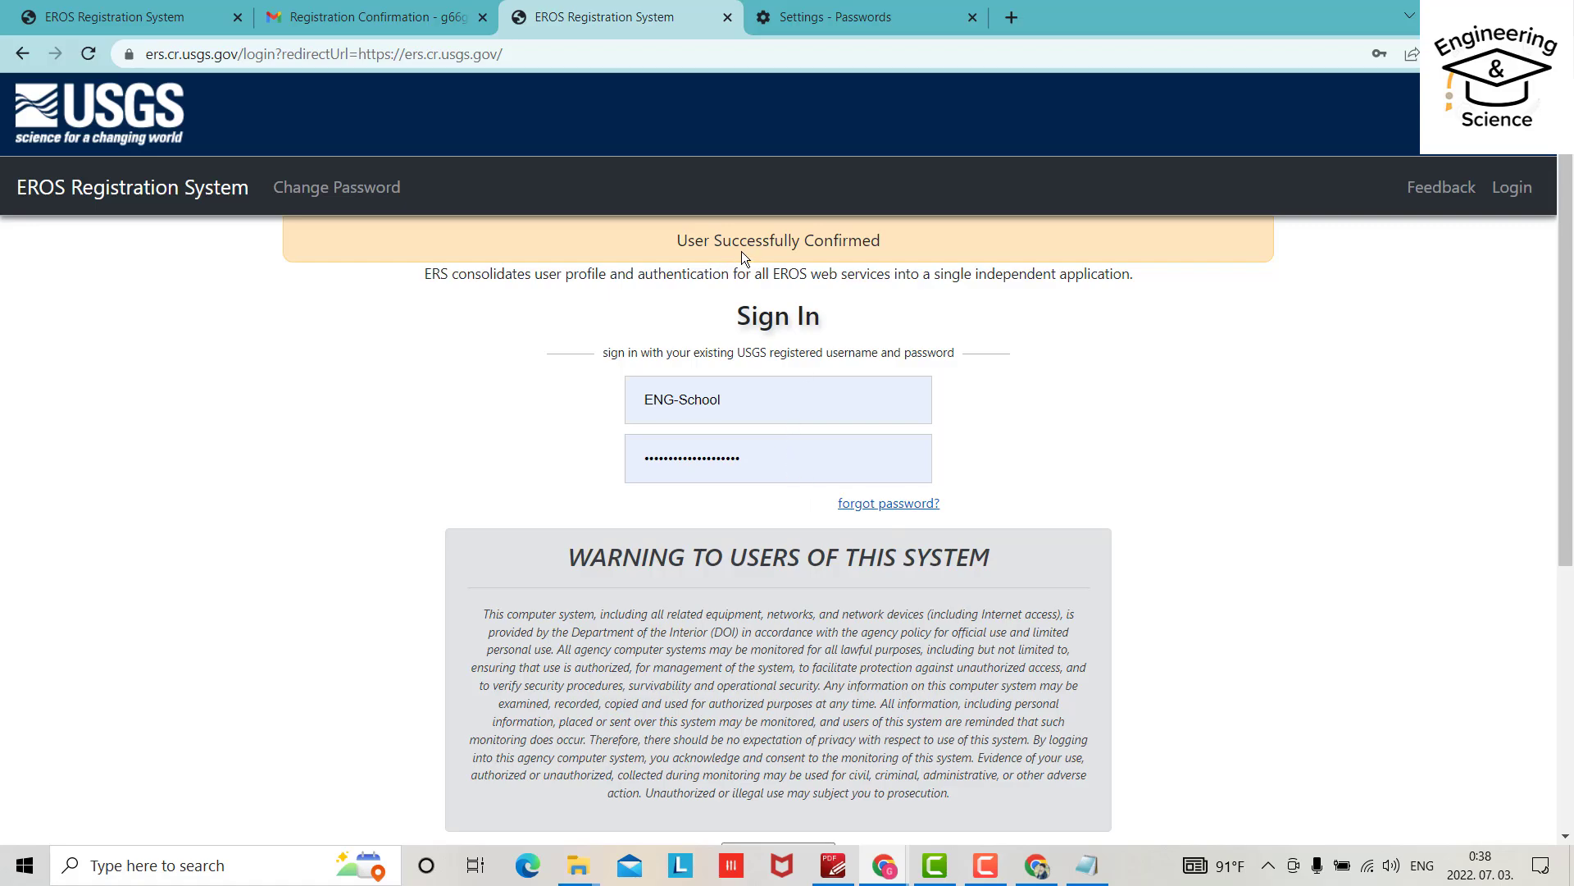
{"action": "scroll", "coordinate": [817, 394], "scroll_direction": "down", "scroll_amount": 5}
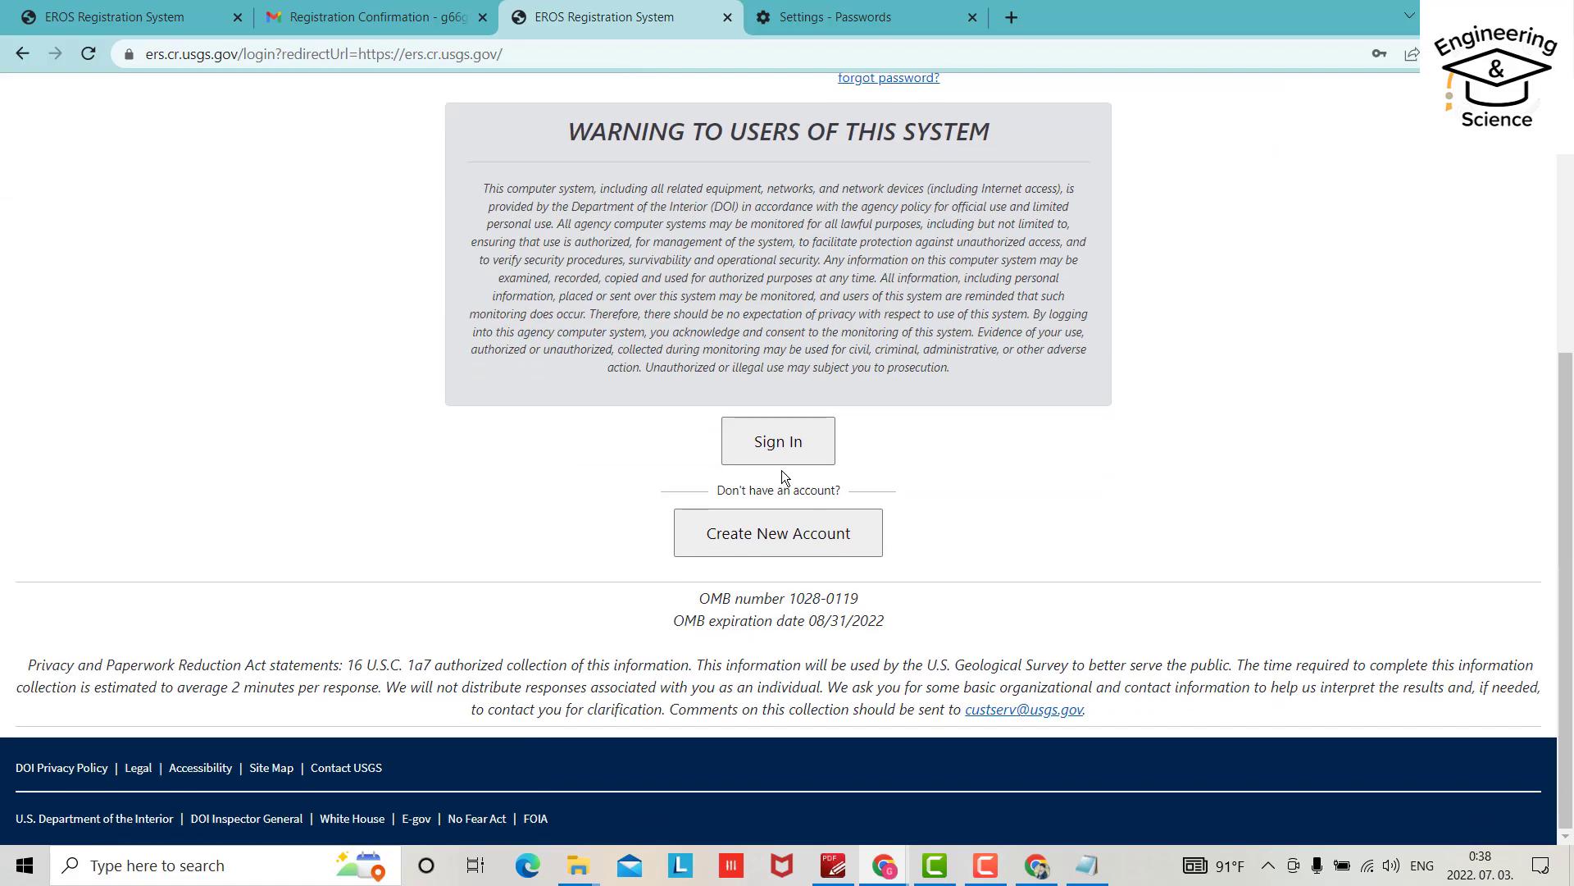
{"action": "scroll", "coordinate": [797, 385], "scroll_direction": "up", "scroll_amount": 5}
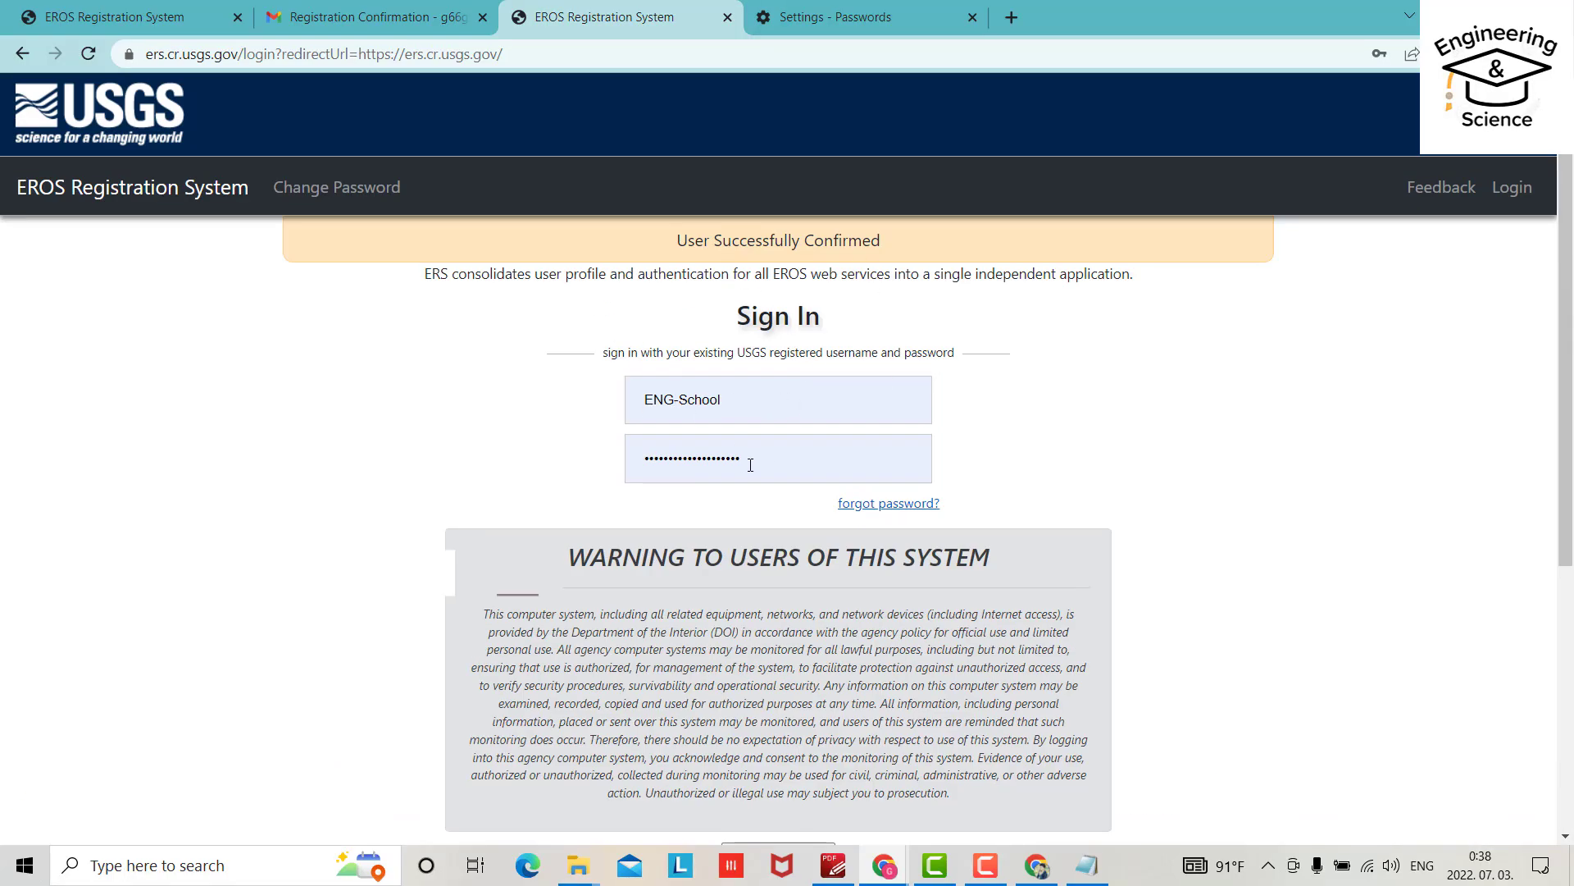
{"action": "key", "text": "Return"}
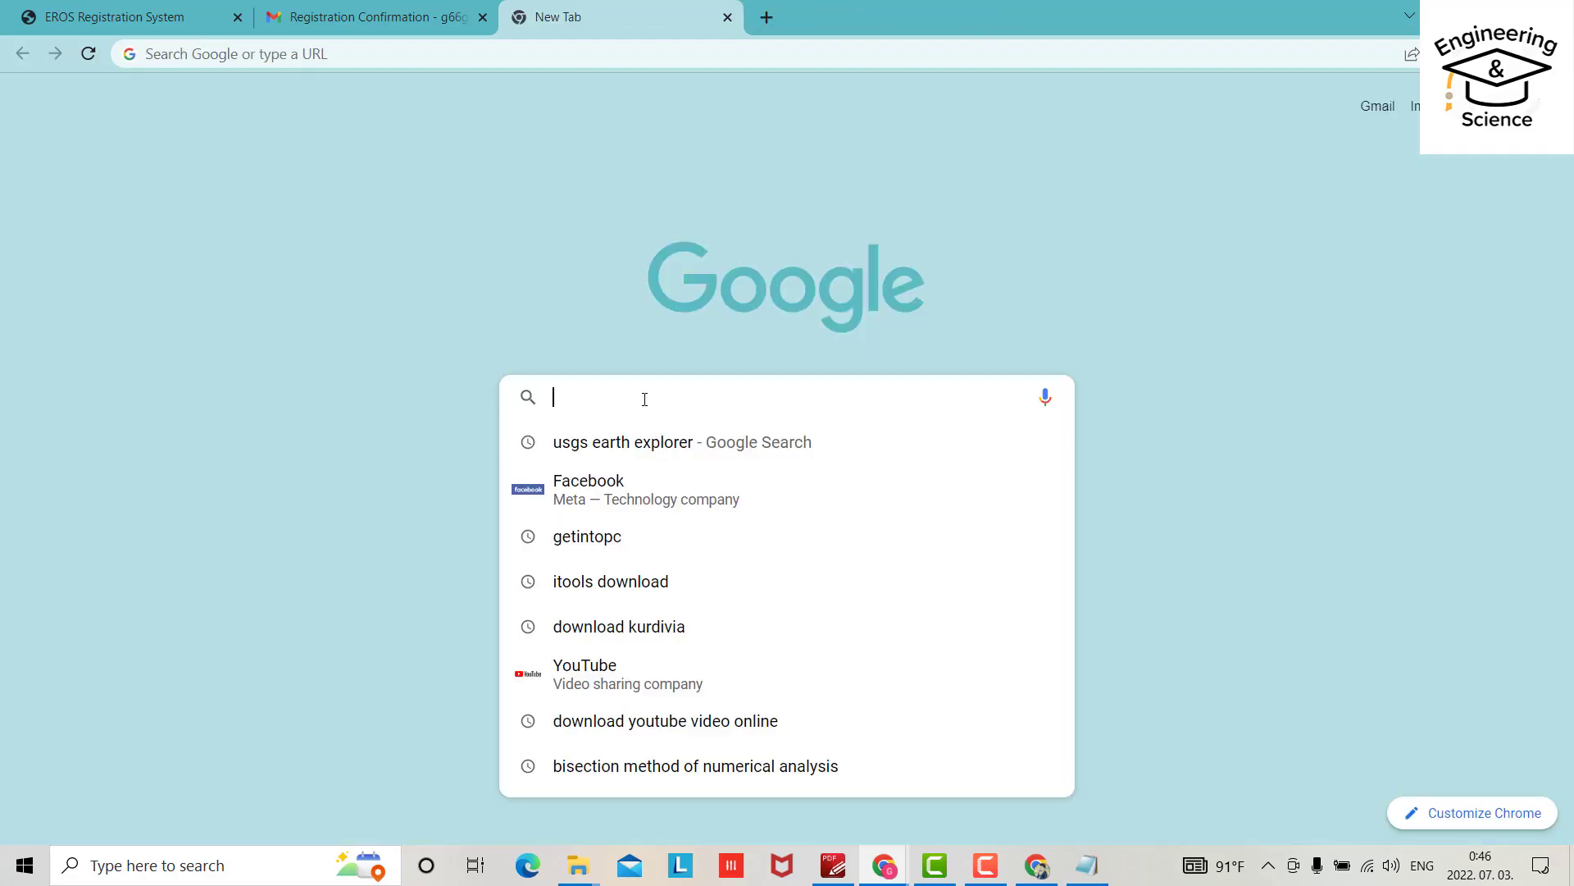
Search for 'usgs earth explorer' and open the earthexplorer.usgs.gov result.
{"action": "key", "text": "Down"}
{"action": "key", "text": "Return"}
{"action": "left_click", "coordinate": [329, 304]}
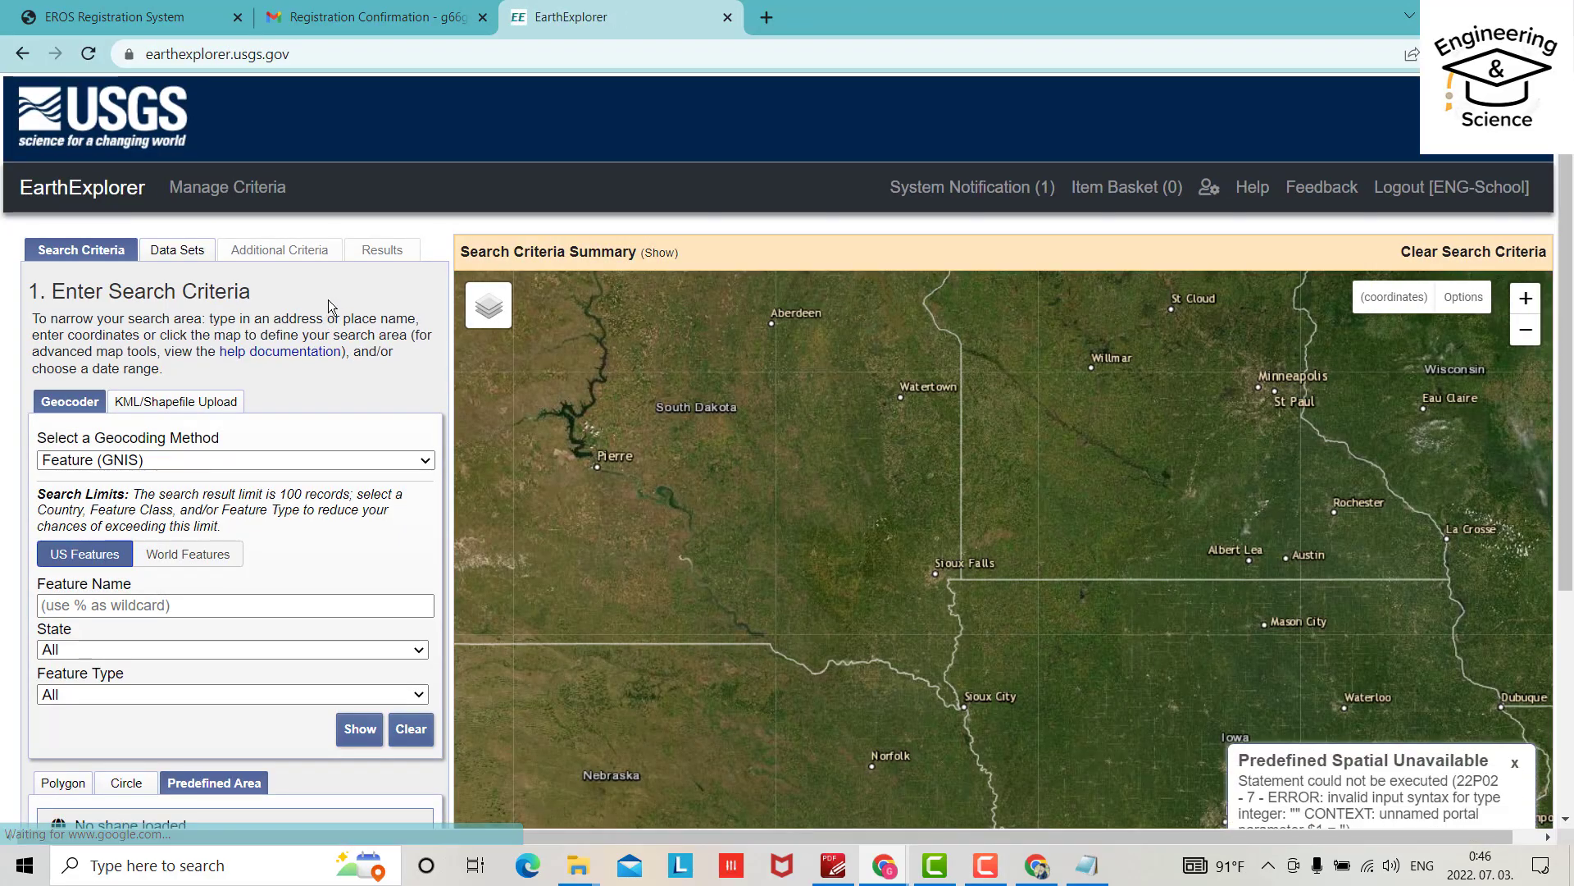